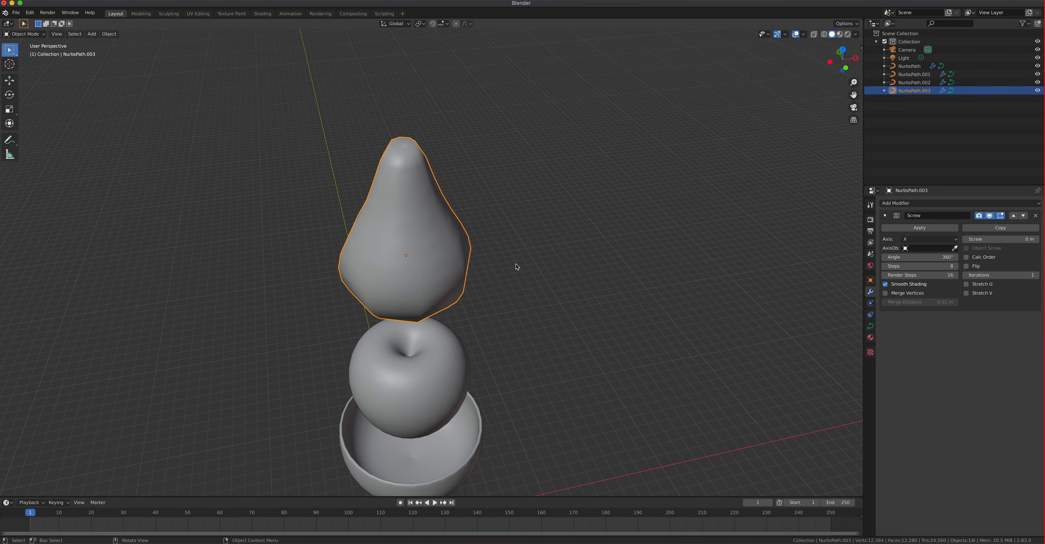
- Convert the pear object to a mesh and check its geometry in edit mode from the front view
{"action": "right_click", "coordinate": [456, 250]}
{"action": "left_click", "coordinate": [455, 248]}
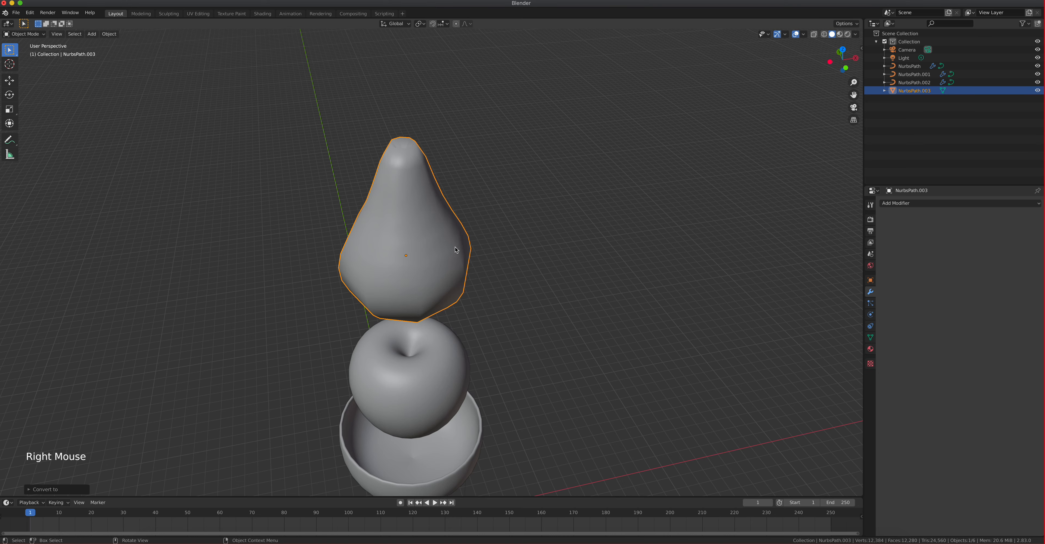
{"action": "key", "text": "Tab"}
{"action": "middle_click_drag", "start_coordinate": [432, 268], "coordinate": [420, 242]}
{"action": "scroll", "coordinate": [396, 201], "scroll_direction": "down", "scroll_amount": 1}
{"action": "scroll", "coordinate": [396, 201], "scroll_direction": "up", "scroll_amount": 1}
{"action": "middle_click_drag", "start_coordinate": [397, 202], "coordinate": [460, 122], "text": "shift"}
{"action": "key", "text": "KP_1"}
{"action": "scroll", "coordinate": [399, 254], "scroll_direction": "up", "scroll_amount": 3}
{"action": "key", "text": "Tab"}
- Try to convert the apple to a mesh with its Subdivision modifier still on, and inspect the resulting geometry in edit mode
{"action": "left_click", "coordinate": [434, 340]}
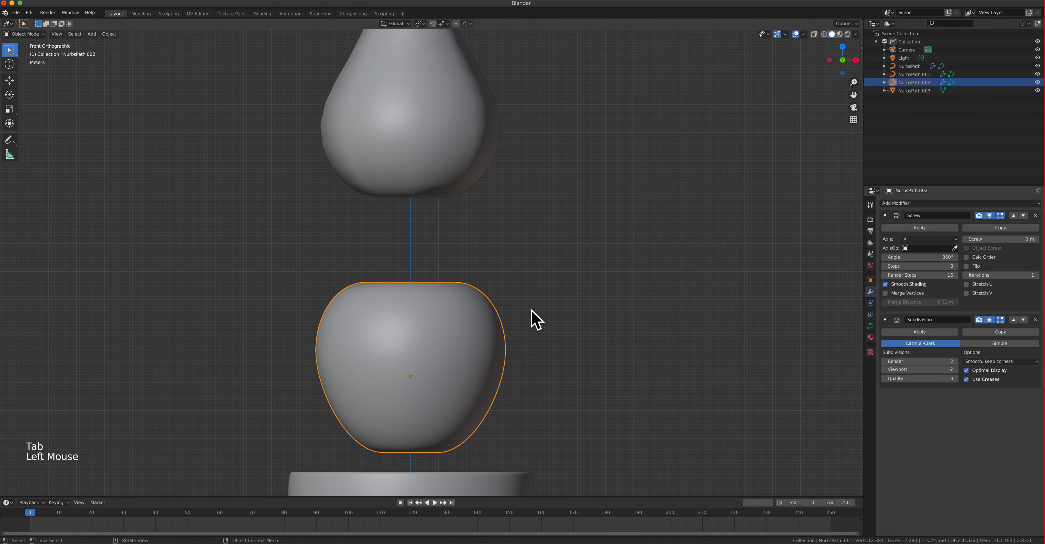
{"action": "right_click", "coordinate": [419, 313]}
{"action": "left_click", "coordinate": [419, 312]}
{"action": "key", "text": "Tab"}
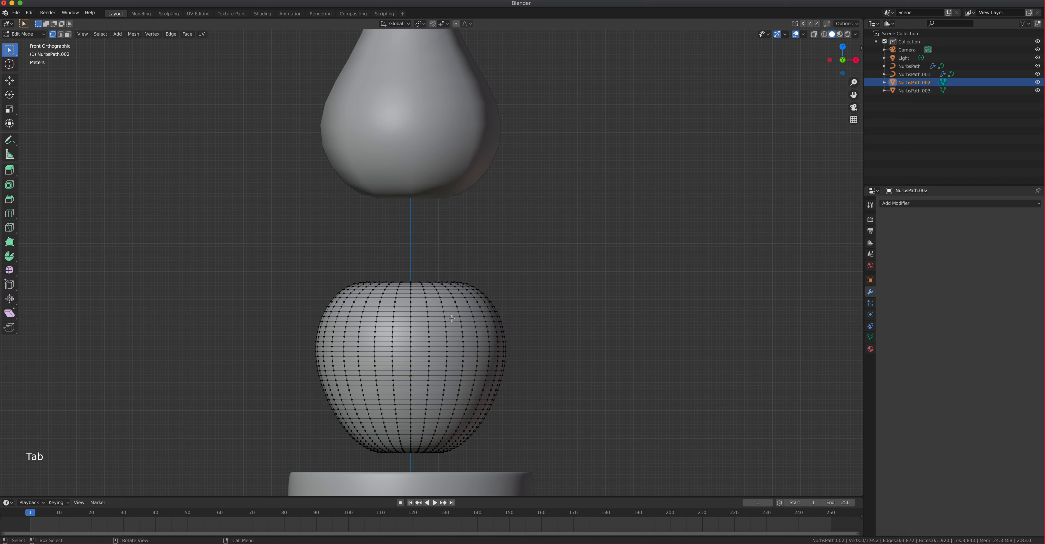
{"action": "key", "text": "Tab"}
{"action": "left_click", "coordinate": [418, 191]}
{"action": "key", "text": "Tab"}
{"action": "key", "text": "Tab"}
{"action": "left_click", "coordinate": [432, 295]}
{"action": "key", "text": "Tab"}
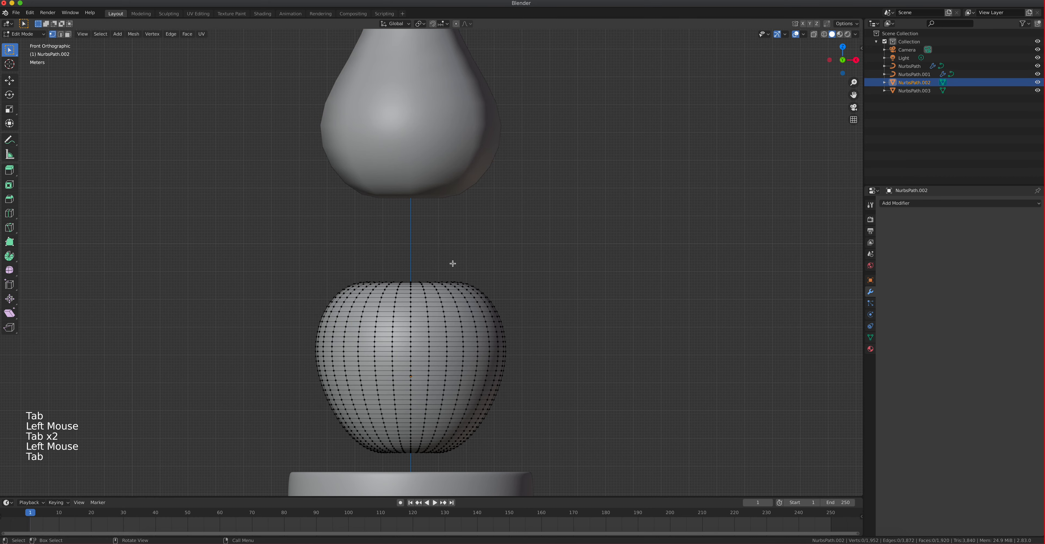
{"action": "key", "text": "Tab"}
- Undo the apple's mesh conversion, going back to the curve with its Screw and Subdivision modifiers
{"action": "key", "text": "super+z"}
{"action": "key", "text": "super+z"}
{"action": "key", "text": "super+z"}
{"action": "key", "text": "super+z"}
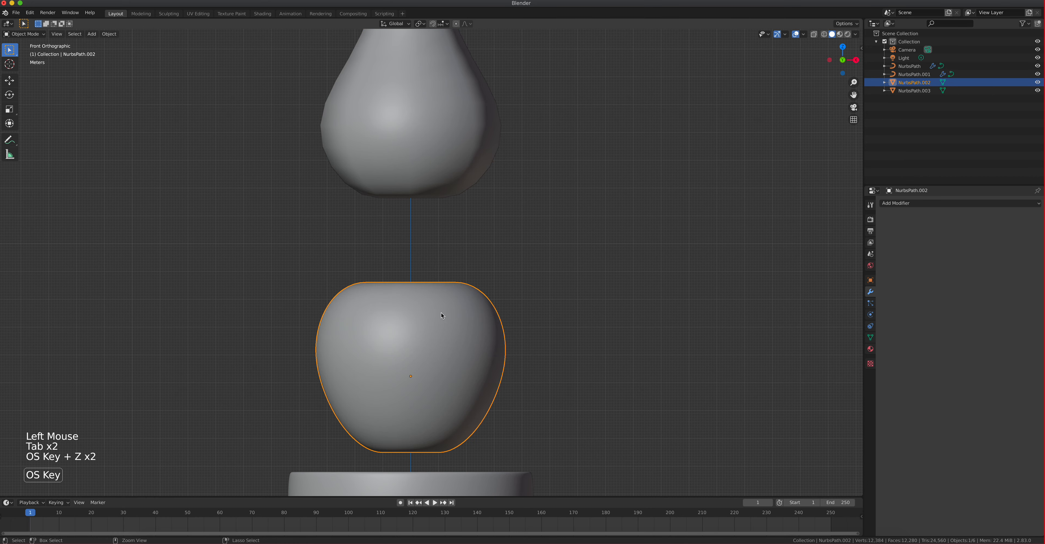
{"action": "key", "text": "super+z"}
{"action": "key", "text": "super+z"}
{"action": "key", "text": "super+z"}
{"action": "key", "text": "super+z"}
{"action": "key", "text": "super+z"}
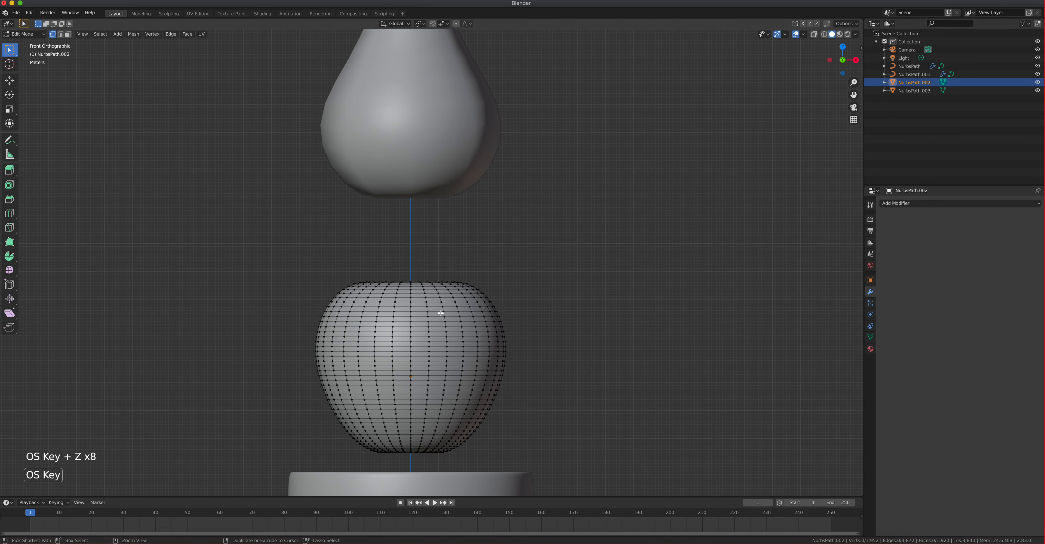
{"action": "key", "text": "super+z"}
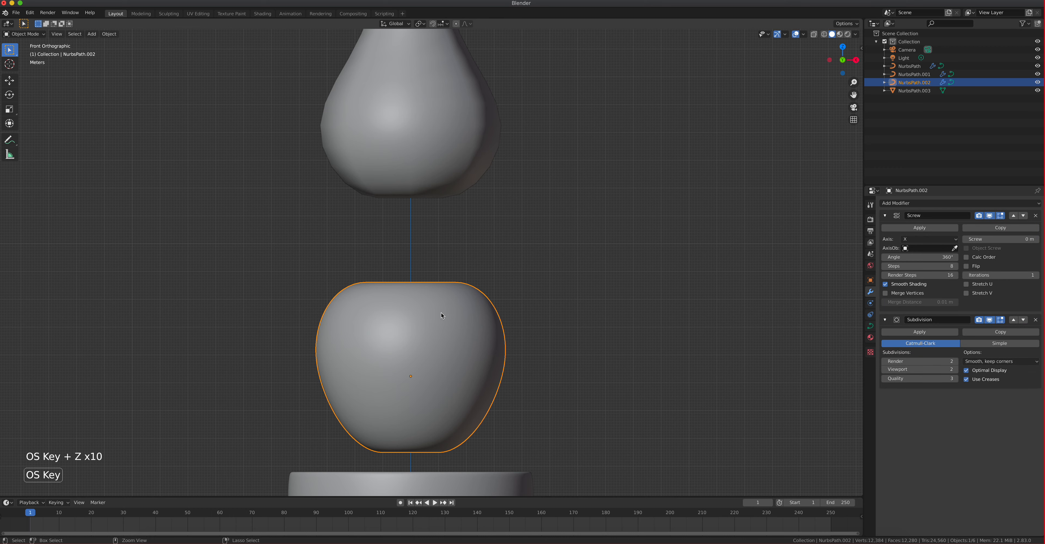
- Remove the Subdivision modifier from the apple and convert the apple to a mesh
{"action": "left_click", "coordinate": [1035, 321]}
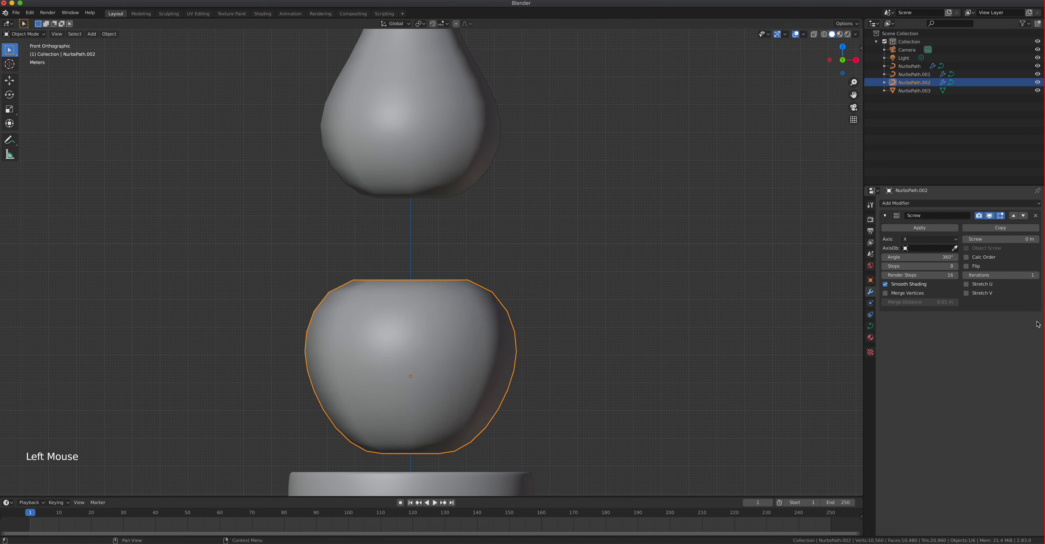
{"action": "right_click", "coordinate": [416, 349]}
{"action": "left_click", "coordinate": [416, 346]}
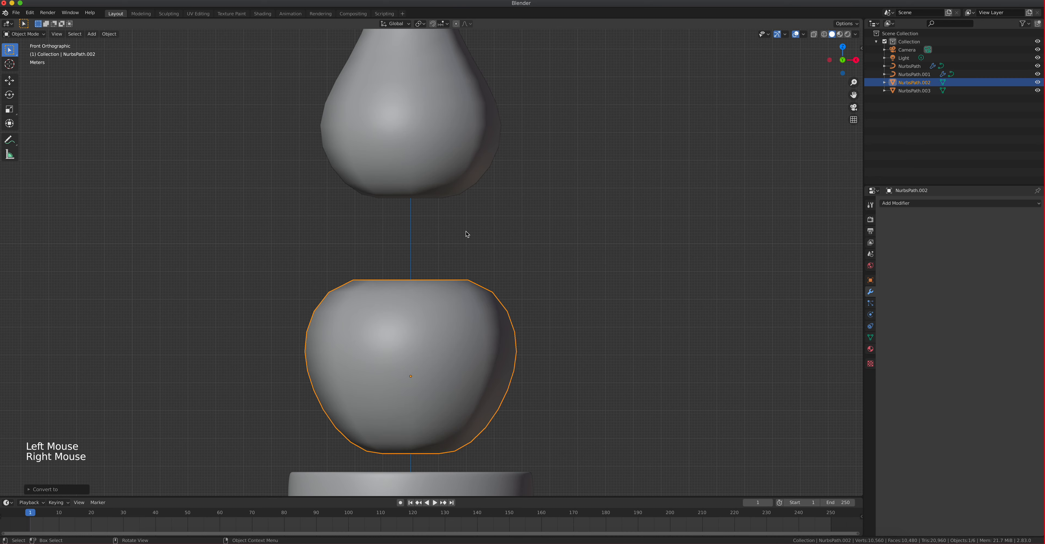
- Open the pear's mesh for editing from the front view with X-ray turned on
{"action": "left_click", "coordinate": [449, 110]}
{"action": "middle_click_drag", "start_coordinate": [434, 118], "coordinate": [430, 273], "text": "shift"}
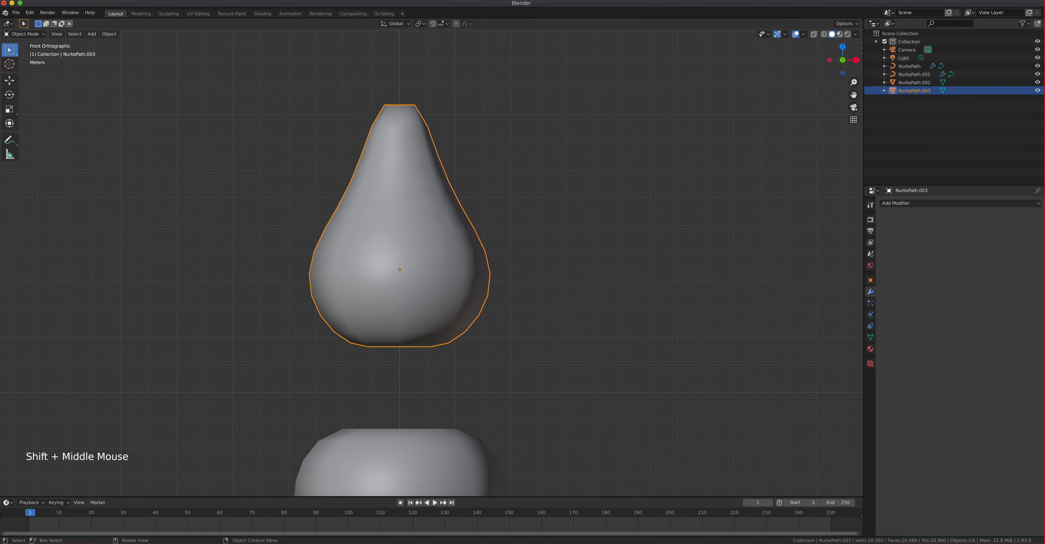
{"action": "left_click", "coordinate": [814, 35]}
{"action": "key", "text": "Tab"}
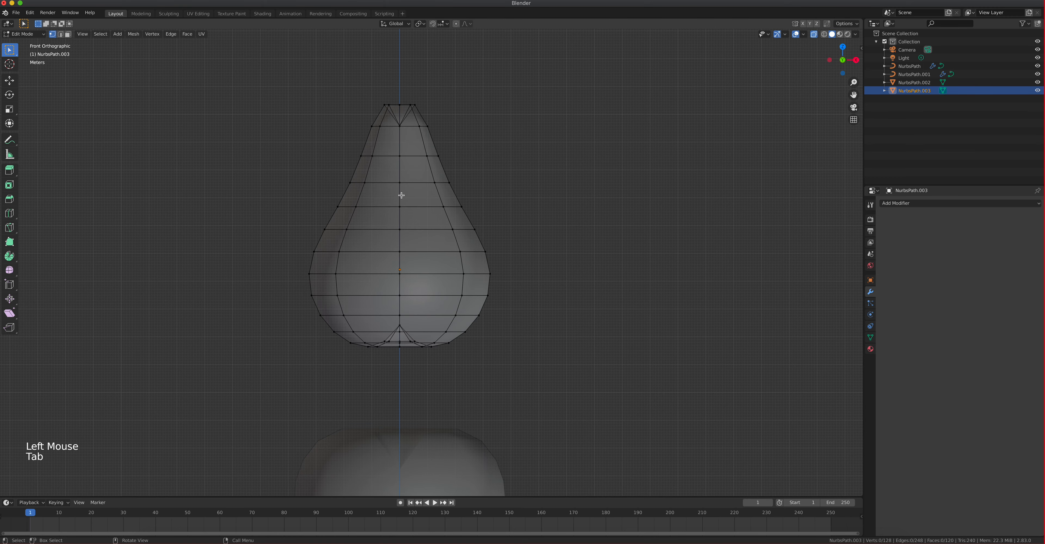
{"action": "scroll", "coordinate": [413, 180], "scroll_direction": "up", "scroll_amount": 1}
- Tilt the upper half of the pear clockwise in front view and shift it about 0.27 m along X
{"action": "left_click_drag", "start_coordinate": [297, 49], "coordinate": [493, 238]}
{"action": "key", "text": "r"}
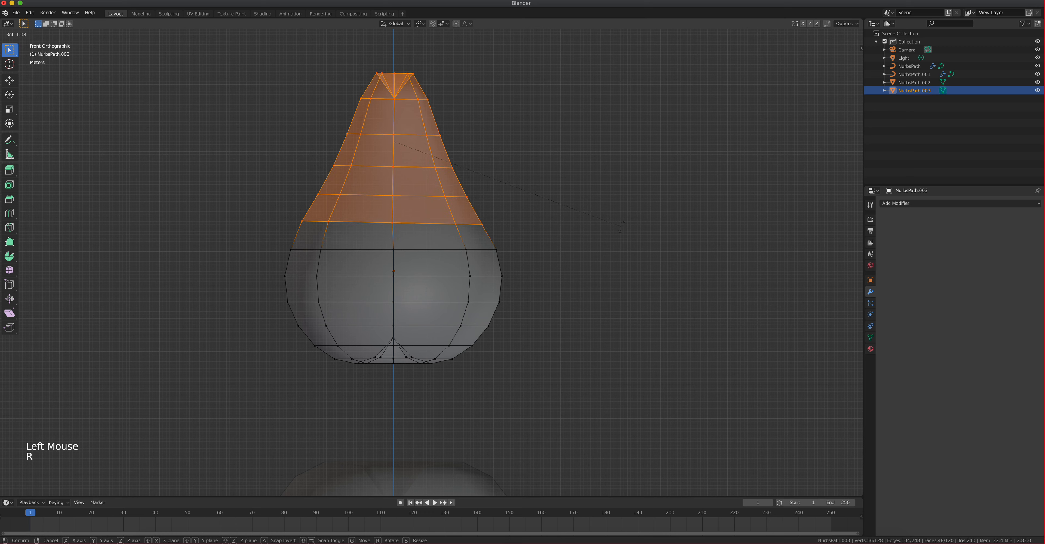
{"action": "left_click", "coordinate": [622, 243]}
{"action": "key", "text": "g"}
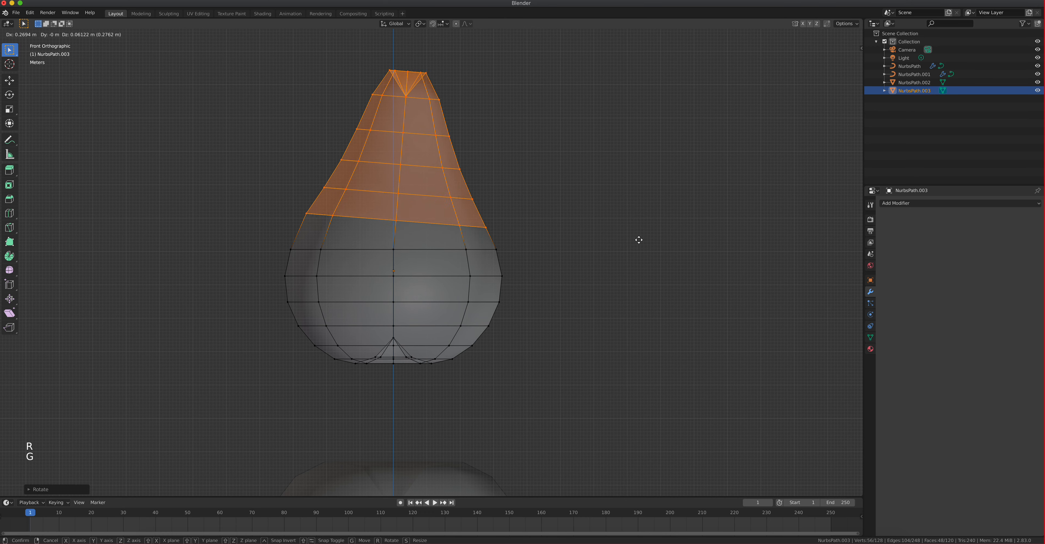
{"action": "left_click", "coordinate": [639, 239]}
- Bend the pear's neck further by rotating its upper rings clockwise and nudging them toward +X
{"action": "left_click_drag", "start_coordinate": [329, 48], "coordinate": [479, 152]}
{"action": "key", "text": "r"}
{"action": "left_click", "coordinate": [529, 191]}
{"action": "key", "text": "g"}
{"action": "left_click", "coordinate": [537, 191]}
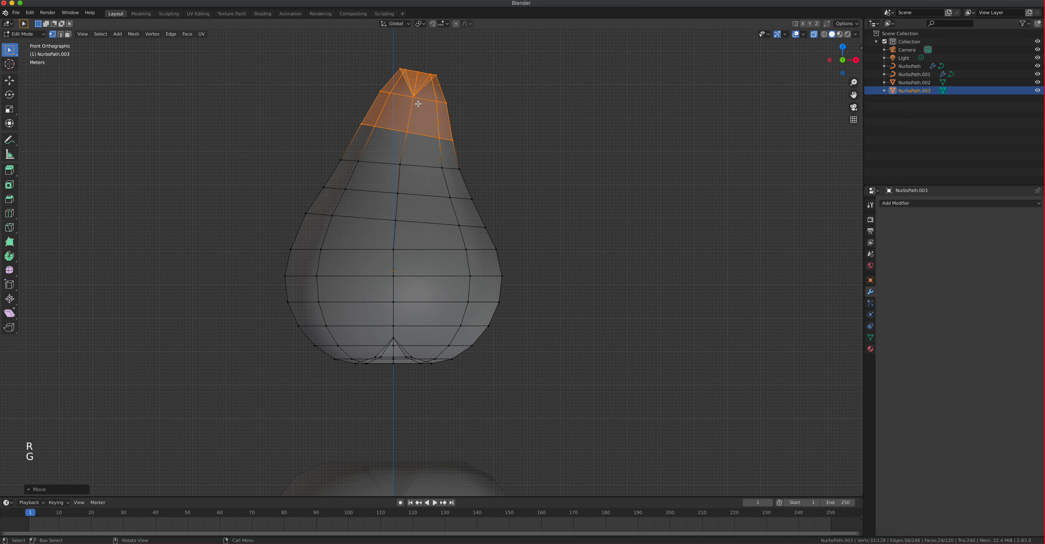
- Rotate only the pear's tip vertices slightly clockwise and nudge them toward +X
{"action": "left_click_drag", "start_coordinate": [373, 60], "coordinate": [479, 114]}
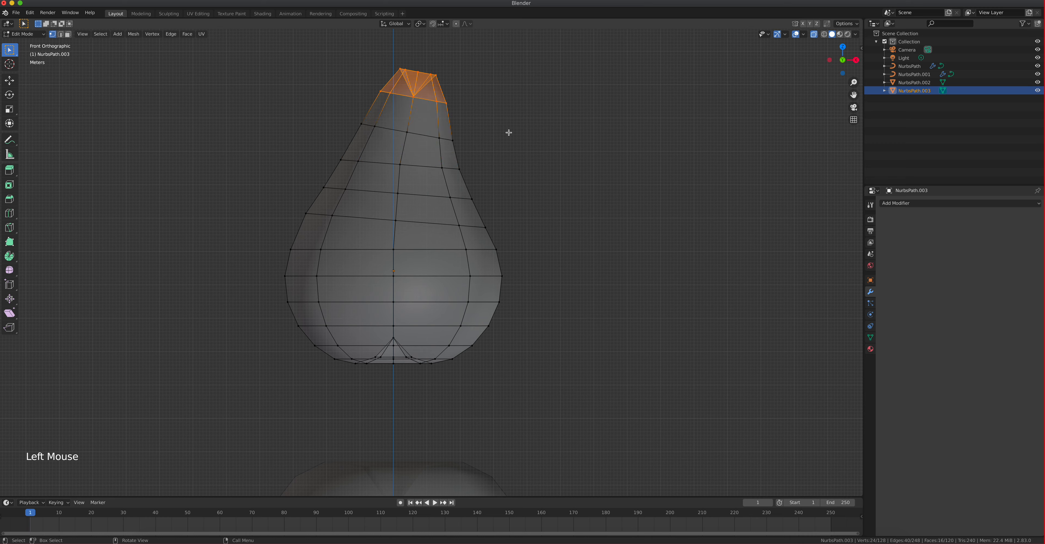
{"action": "key", "text": "r"}
{"action": "left_click", "coordinate": [516, 149]}
{"action": "key", "text": "g"}
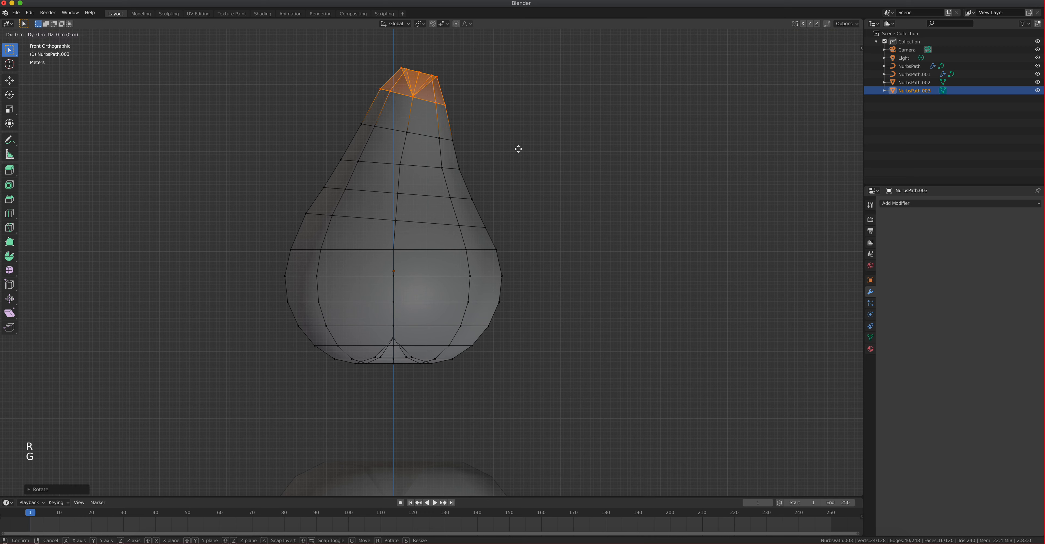
{"action": "left_click", "coordinate": [520, 151]}
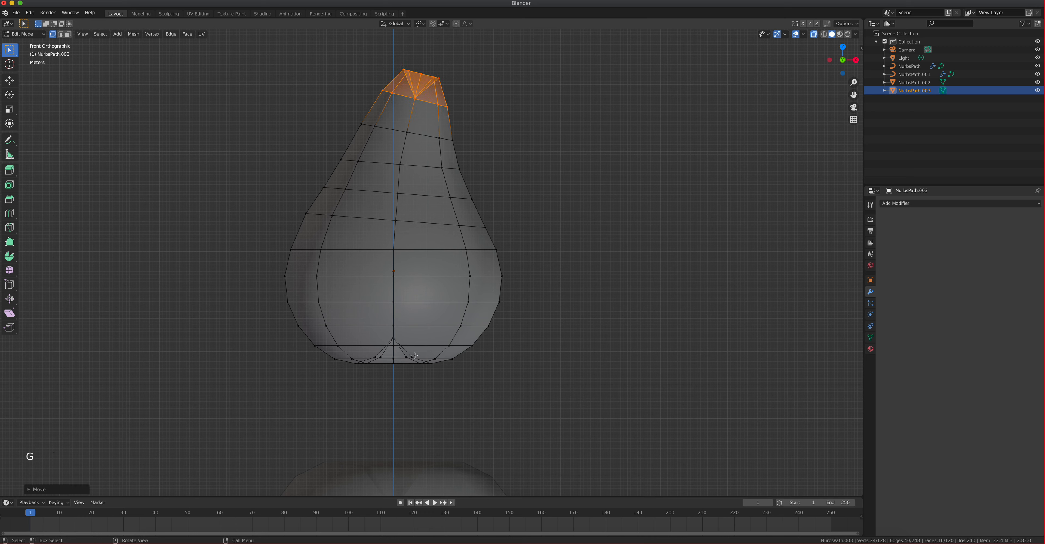
- Pull the pear's bottom vertices on the −X side downward and its lower flank on that side slightly outward
{"action": "left_click_drag", "start_coordinate": [286, 327], "coordinate": [387, 406]}
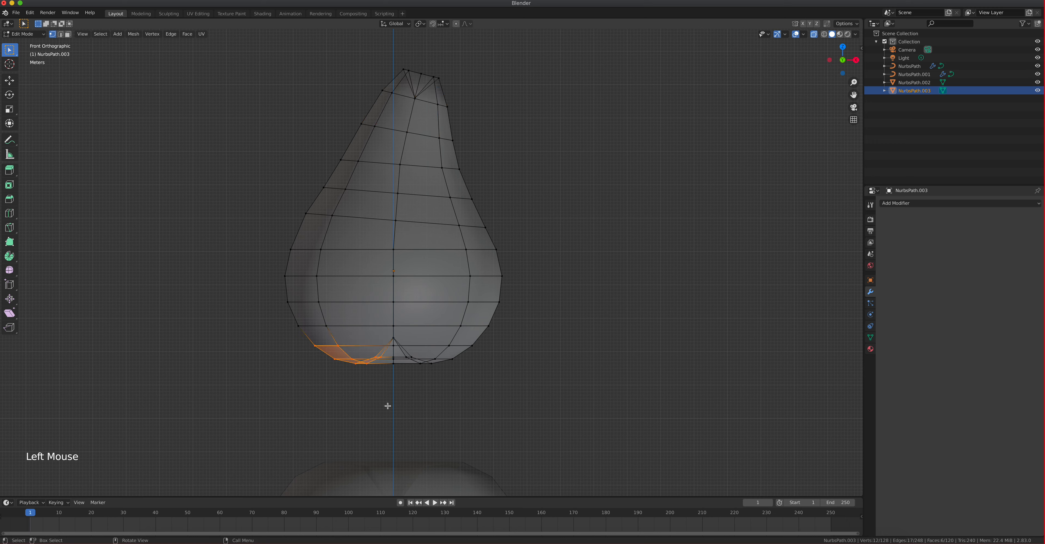
{"action": "key", "text": "g"}
{"action": "left_click", "coordinate": [384, 409]}
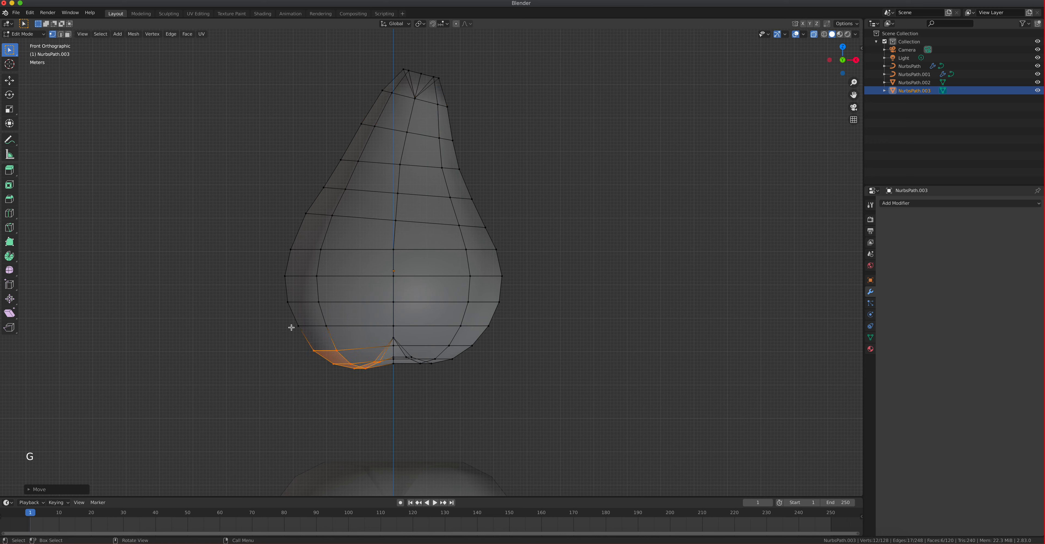
{"action": "left_click_drag", "start_coordinate": [284, 294], "coordinate": [338, 341]}
{"action": "key", "text": "g"}
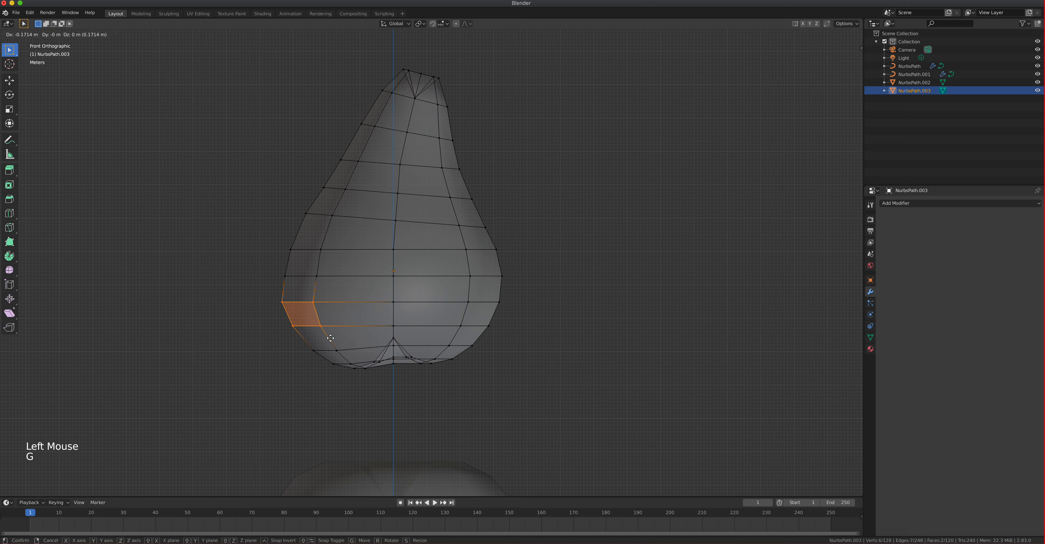
{"action": "left_click", "coordinate": [340, 340]}
- Nudge the pear's bottom vertices on the +X side outward and bulge the middle of that flank slightly
{"action": "left_click_drag", "start_coordinate": [435, 340], "coordinate": [479, 373]}
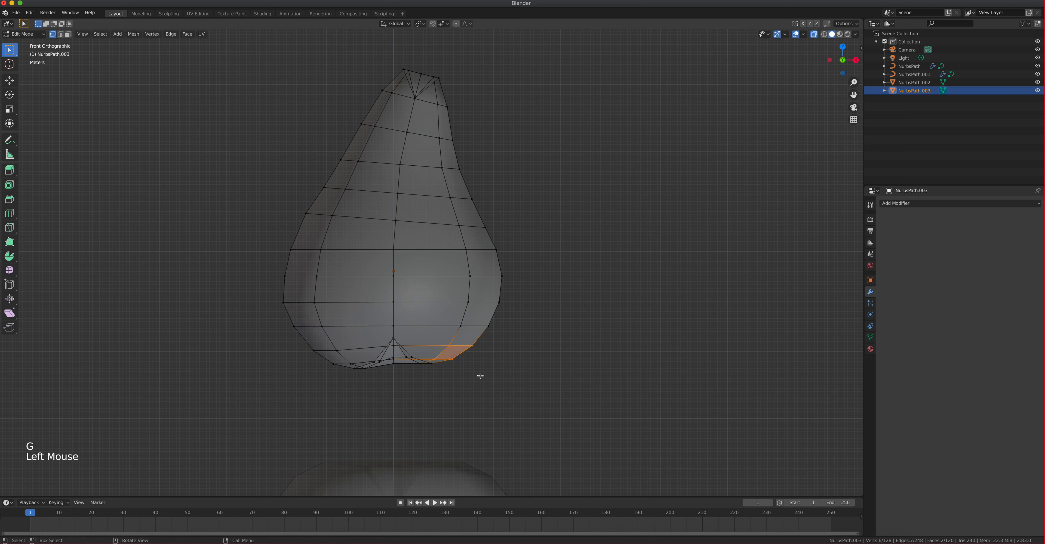
{"action": "key", "text": "g"}
{"action": "left_click", "coordinate": [481, 378]}
{"action": "left_click_drag", "start_coordinate": [450, 255], "coordinate": [518, 319]}
{"action": "key", "text": "g"}
{"action": "left_click", "coordinate": [521, 321]}
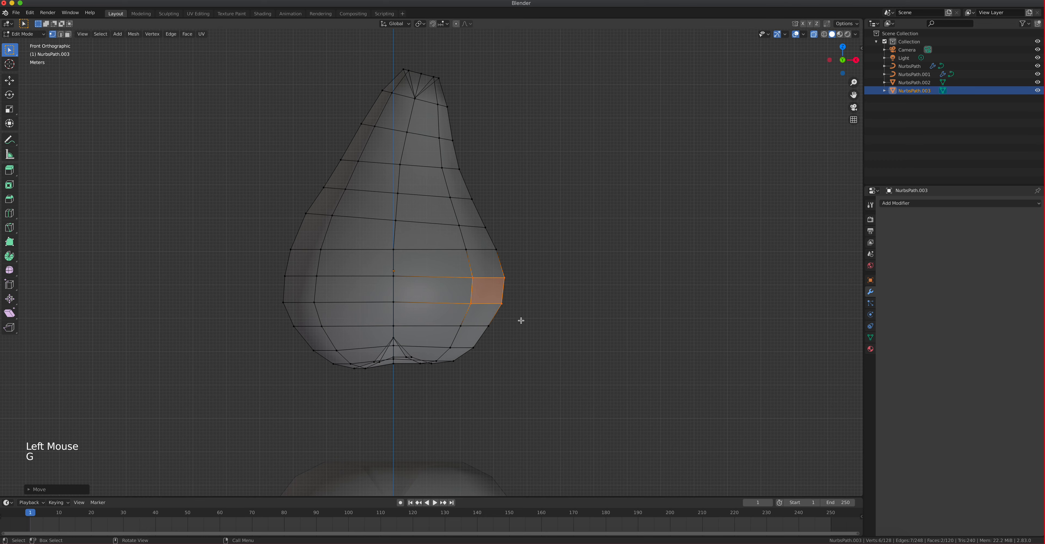
- Rotate the pear's upper rings slightly in the right side view and shift them toward −Y
{"action": "key", "text": "KP_3"}
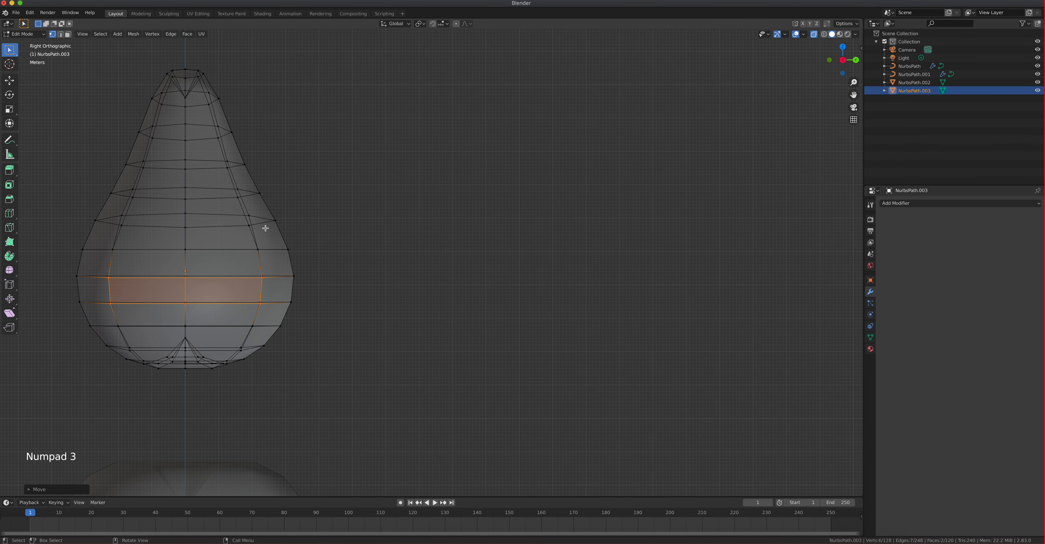
{"action": "middle_click_drag", "start_coordinate": [265, 228], "coordinate": [388, 294], "text": "shift"}
{"action": "left_click_drag", "start_coordinate": [234, 109], "coordinate": [380, 224]}
{"action": "key", "text": "r"}
{"action": "left_click", "coordinate": [399, 216]}
{"action": "key", "text": "g"}
{"action": "left_click", "coordinate": [409, 233]}
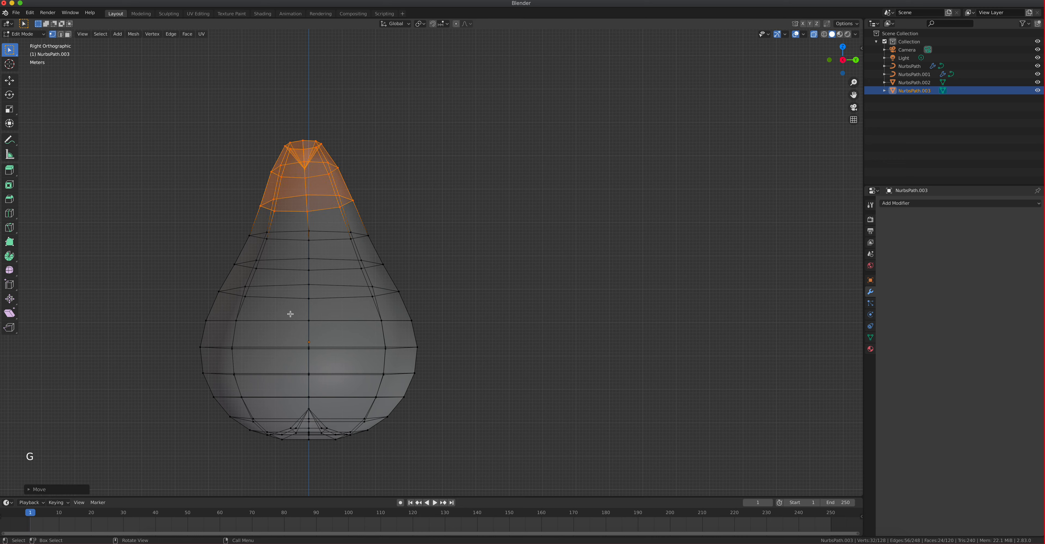
- Bulge the pear's −Y flank outward in side view and adjust the lower vertices on its +Y flank
{"action": "left_click_drag", "start_coordinate": [189, 257], "coordinate": [280, 352]}
{"action": "key", "text": "g"}
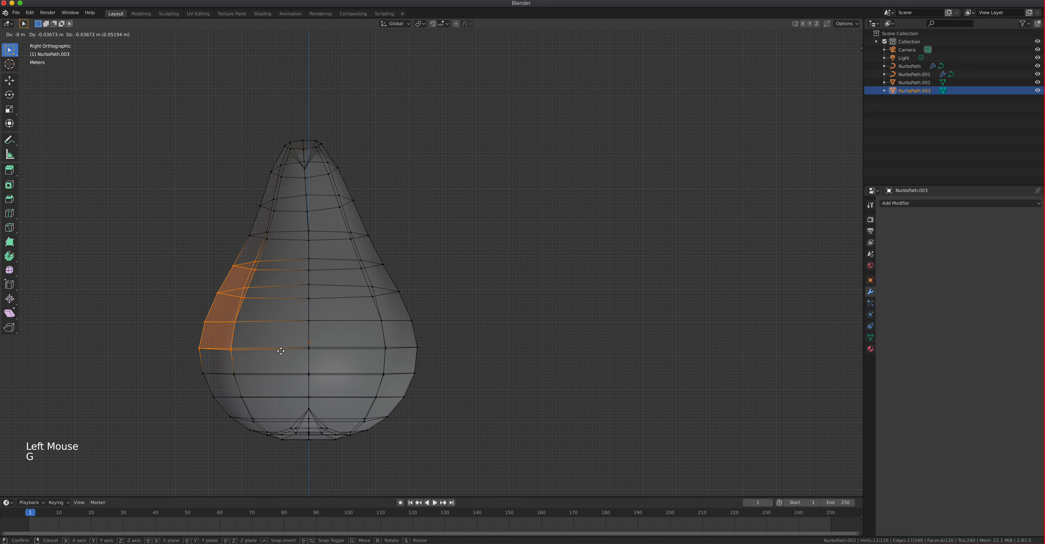
{"action": "left_click_drag", "start_coordinate": [392, 329], "coordinate": [427, 404]}
{"action": "key", "text": "g"}
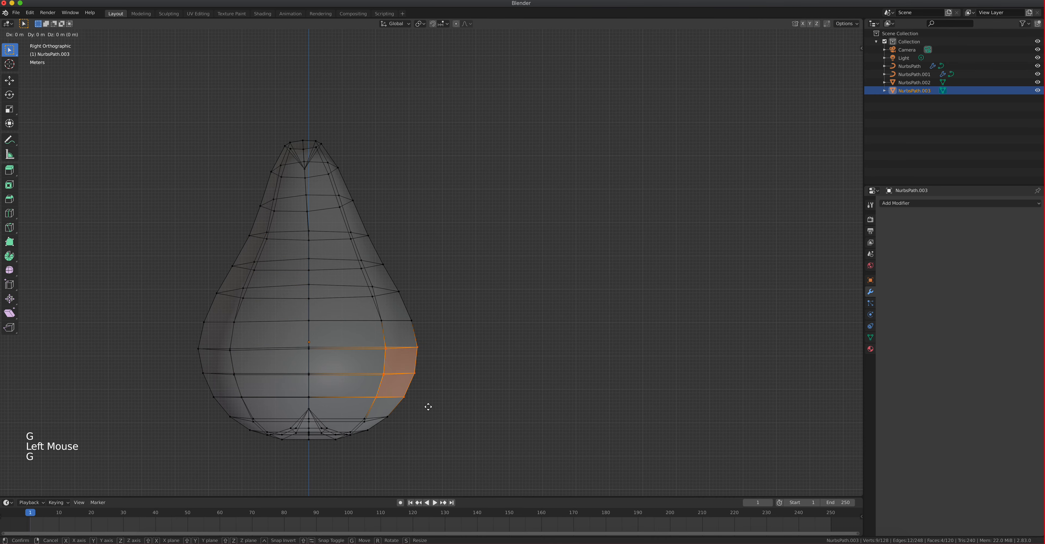
{"action": "left_click", "coordinate": [428, 407]}
- Leave edit mode, turn X-ray off and check the reshaped pear in perspective
{"action": "key", "text": "Tab"}
{"action": "scroll", "coordinate": [402, 375], "scroll_direction": "down", "scroll_amount": 3}
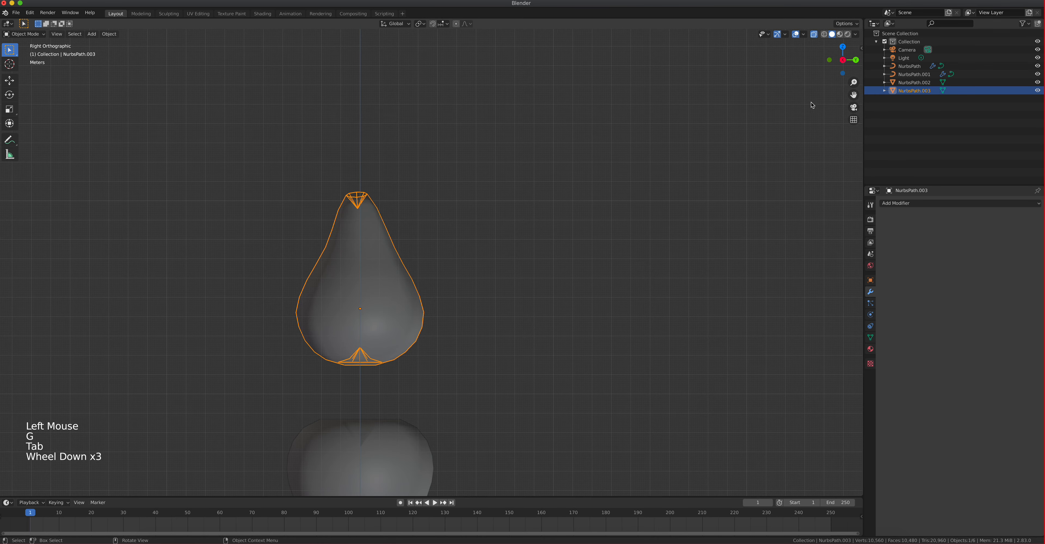
{"action": "left_click", "coordinate": [773, 61]}
{"action": "middle_click_drag", "start_coordinate": [773, 61], "coordinate": [673, 146]}
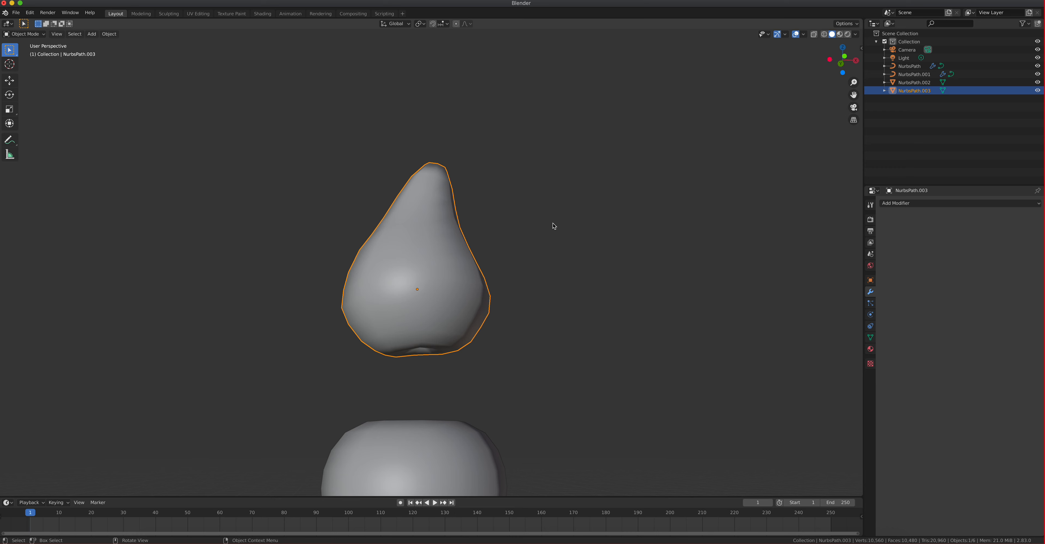
- Remove the Subdivision modifier from the bowl and convert the bowl to a mesh
{"action": "middle_click_drag", "start_coordinate": [493, 322], "coordinate": [451, 240], "text": "shift"}
{"action": "left_click", "coordinate": [438, 273]}
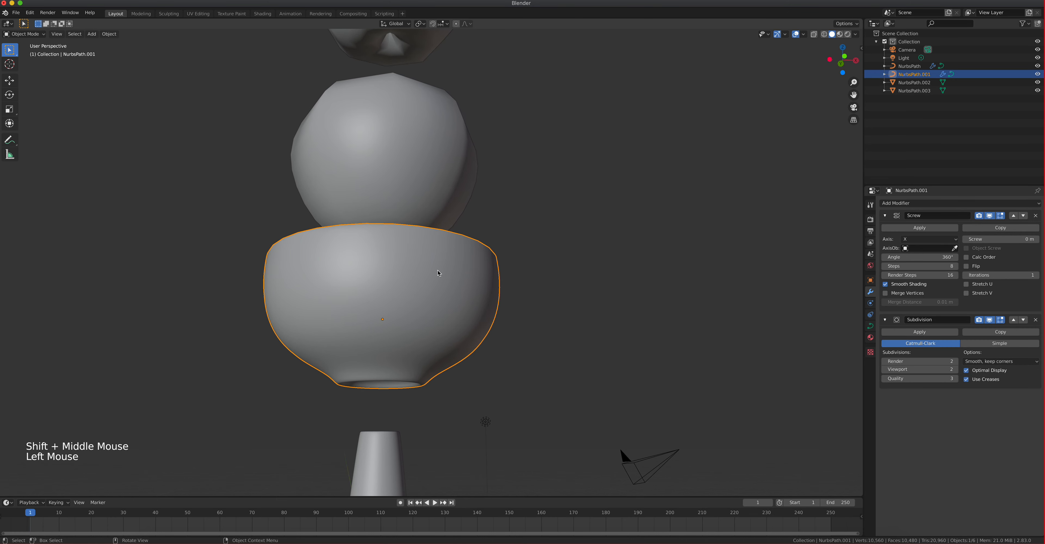
{"action": "key", "text": "KP_1"}
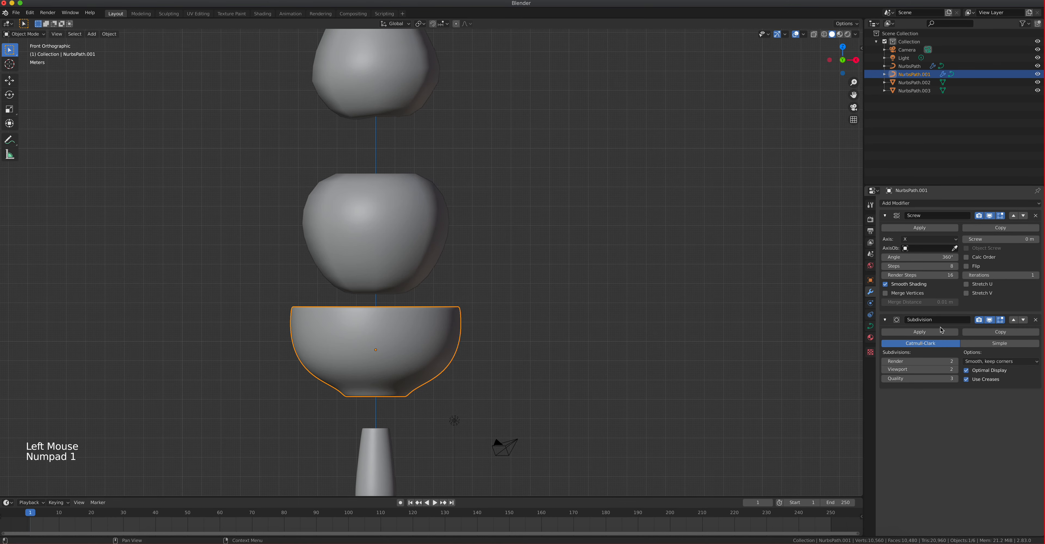
{"action": "left_click", "coordinate": [1035, 320]}
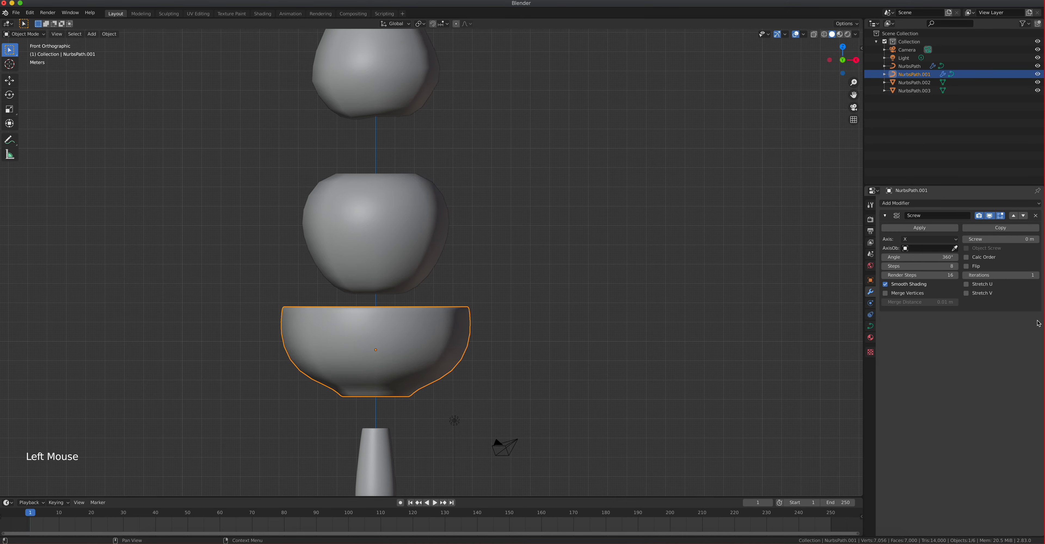
{"action": "right_click", "coordinate": [394, 337]}
{"action": "left_click", "coordinate": [394, 337]}
- Check the bowl's mesh in edit mode and add a level 2 Subdivision modifier to it in object mode
{"action": "middle_click_drag", "start_coordinate": [456, 367], "coordinate": [473, 317], "text": "shift"}
{"action": "key", "text": "Tab"}
{"action": "key", "text": "Tab"}
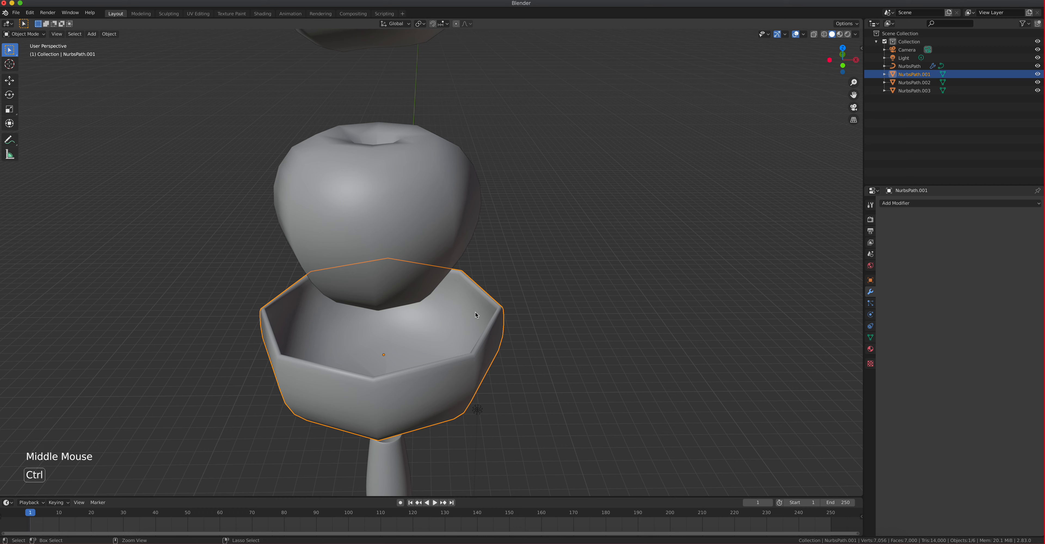
{"action": "key", "text": "ctrl+2"}
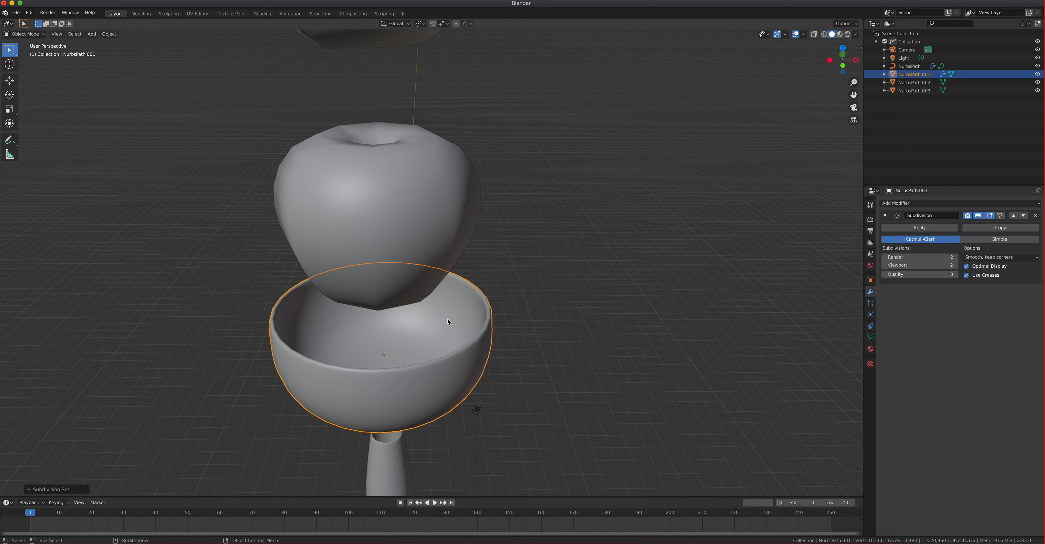
- Remove the Subdivision modifier from the glass and convert the glass to a mesh
{"action": "middle_click_drag", "start_coordinate": [544, 335], "coordinate": [426, 181], "text": "shift"}
{"action": "left_click", "coordinate": [412, 321]}
{"action": "scroll", "coordinate": [420, 324], "scroll_direction": "up", "scroll_amount": 1}
{"action": "scroll", "coordinate": [420, 324], "scroll_direction": "up", "scroll_amount": 2}
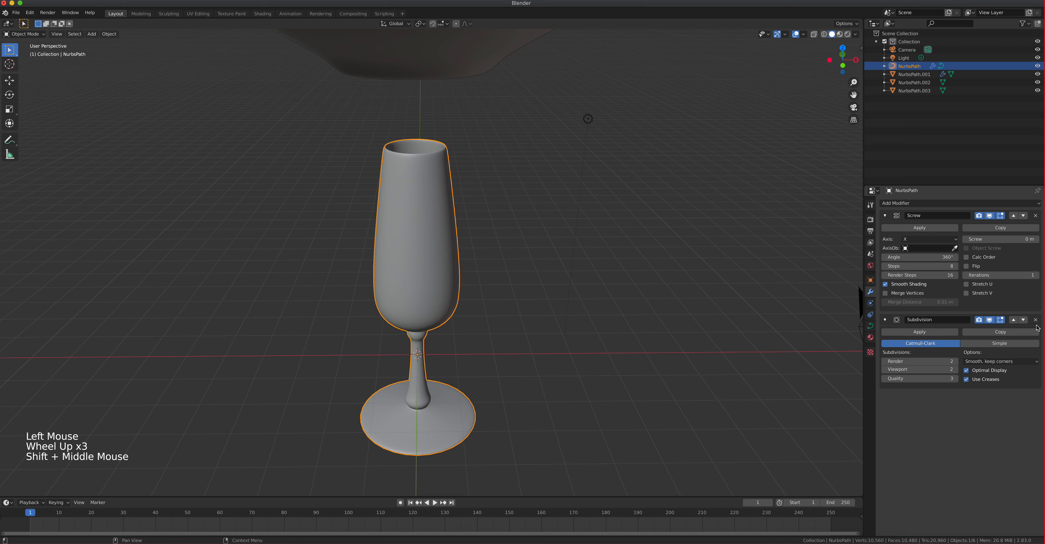
{"action": "left_click", "coordinate": [1036, 320]}
{"action": "right_click", "coordinate": [450, 251]}
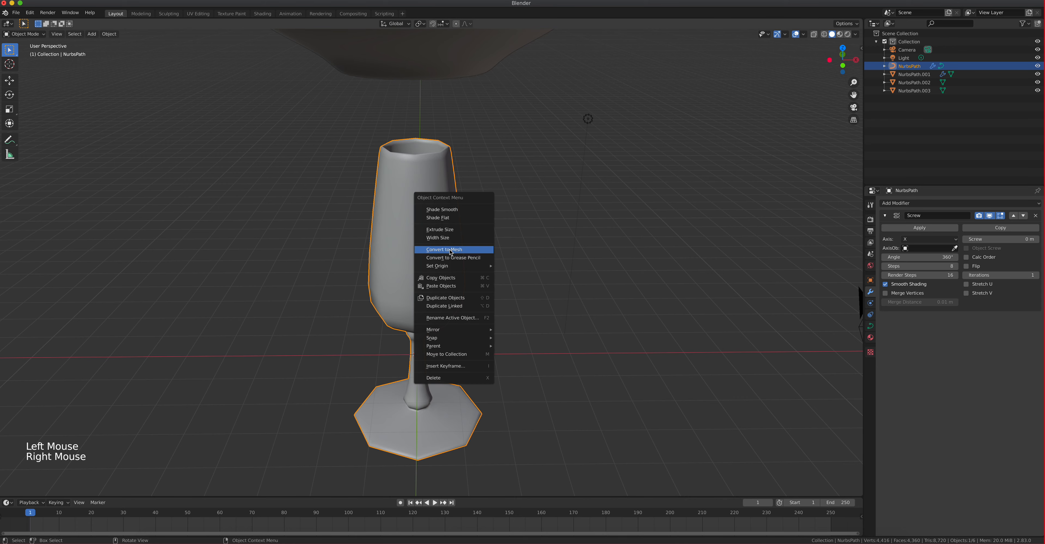
{"action": "left_click", "coordinate": [451, 250]}
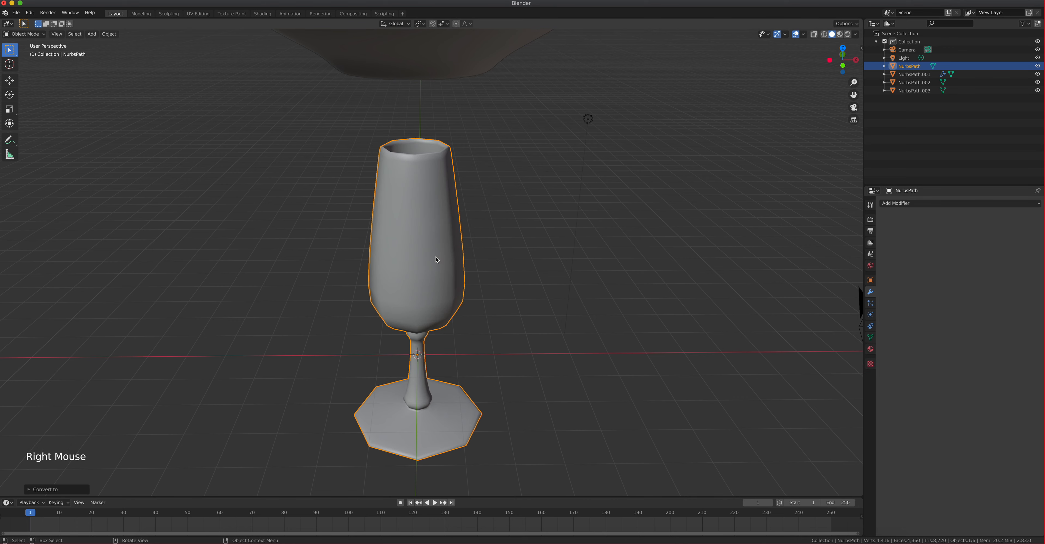
- Add level 2 Subdivision modifiers to the glass and apple meshes
{"action": "key", "text": "ctrl+2"}
{"action": "scroll", "coordinate": [460, 277], "scroll_direction": "down", "scroll_amount": 2}
{"action": "middle_click_drag", "start_coordinate": [460, 277], "coordinate": [410, 230], "text": "shift"}
{"action": "left_click", "coordinate": [411, 229]}
{"action": "key", "text": "ctrl+2"}
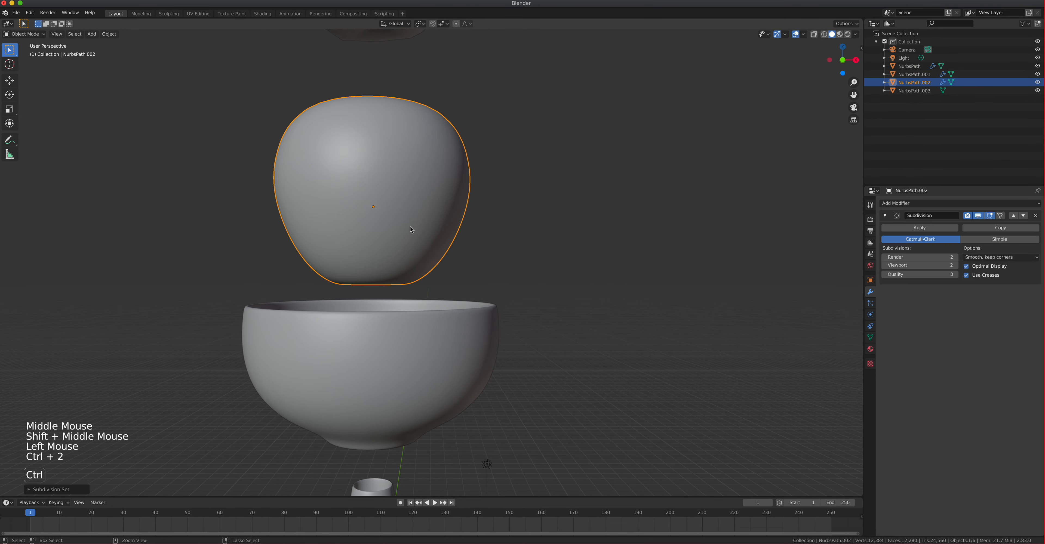
- Add a level 2 Subdivision modifier to the pear and check its smoothed shape from several angles
{"action": "middle_click_drag", "start_coordinate": [421, 180], "coordinate": [441, 266], "text": "shift"}
{"action": "left_click", "coordinate": [422, 121]}
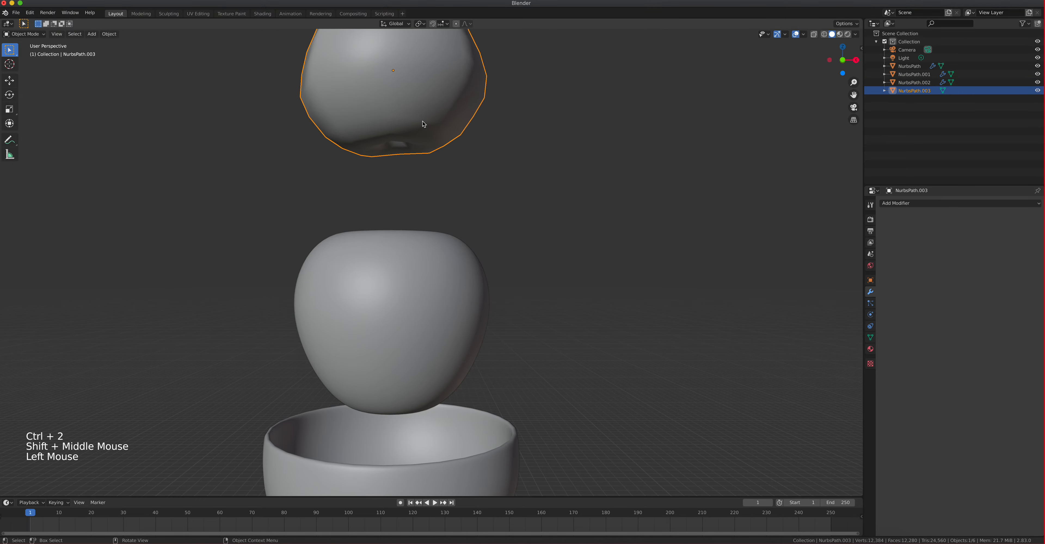
{"action": "key", "text": "ctrl+2"}
{"action": "middle_click_drag", "start_coordinate": [430, 134], "coordinate": [387, 295], "text": "shift"}
{"action": "scroll", "coordinate": [343, 371], "scroll_direction": "up", "scroll_amount": 2}
{"action": "scroll", "coordinate": [353, 314], "scroll_direction": "up", "scroll_amount": 2}
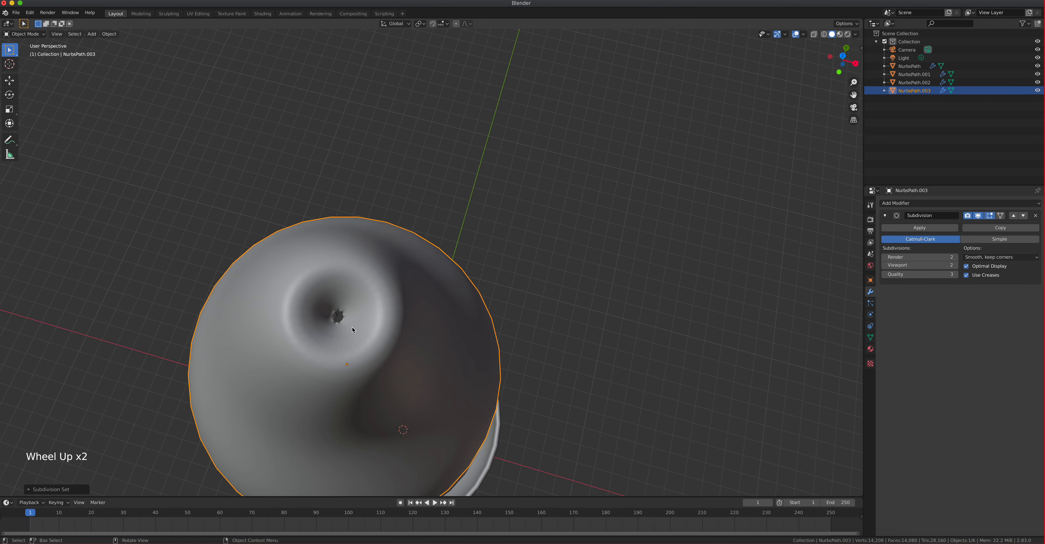
{"action": "middle_click_drag", "start_coordinate": [351, 326], "coordinate": [459, 158], "text": "shift"}
{"action": "scroll", "coordinate": [401, 173], "scroll_direction": "down", "scroll_amount": 4}
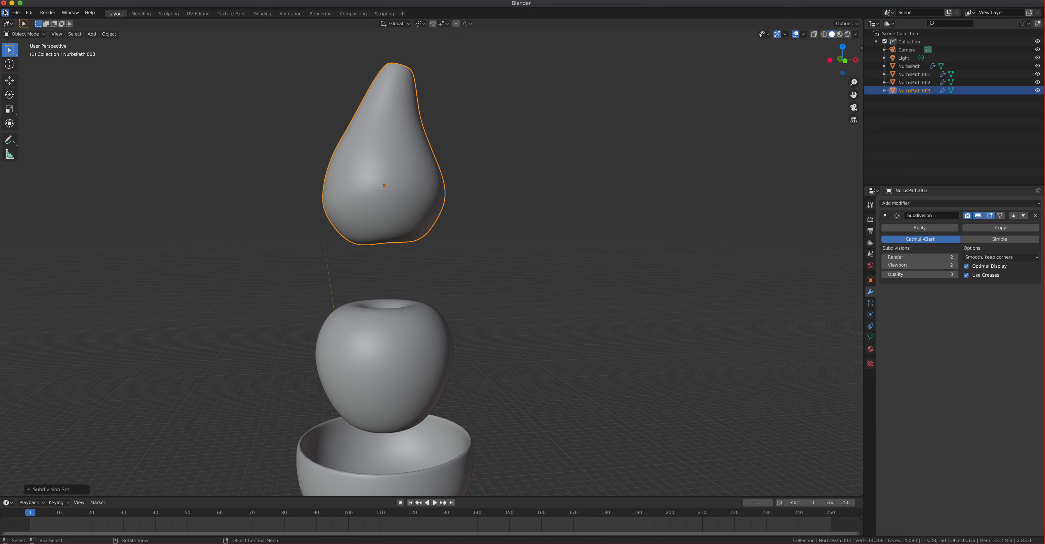
- Start a new file with the General template
{"action": "left_click", "coordinate": [15, 12]}
{"action": "mouse_move", "coordinate": [35, 23]}
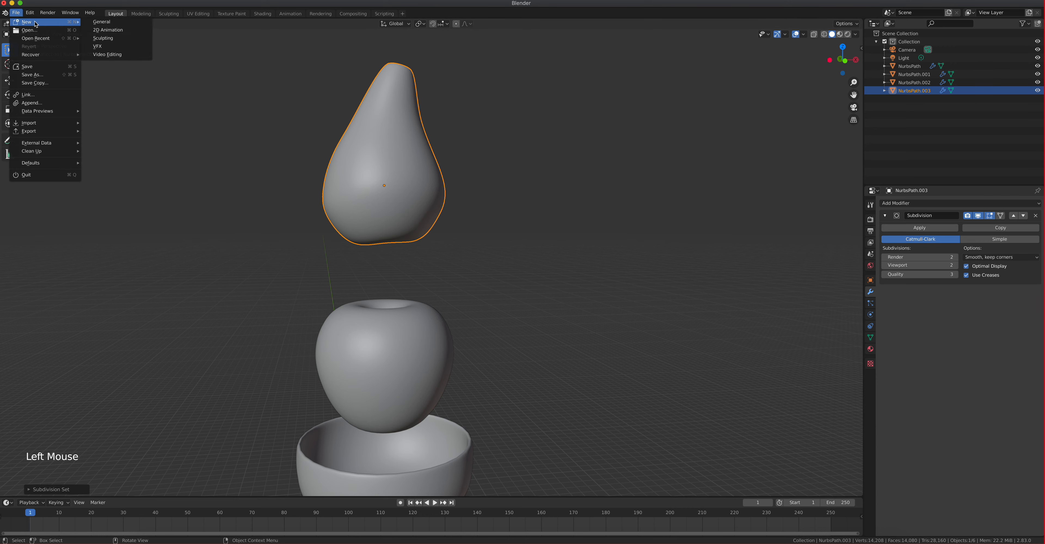
{"action": "left_click", "coordinate": [102, 22]}
{"action": "left_click", "coordinate": [484, 292]}
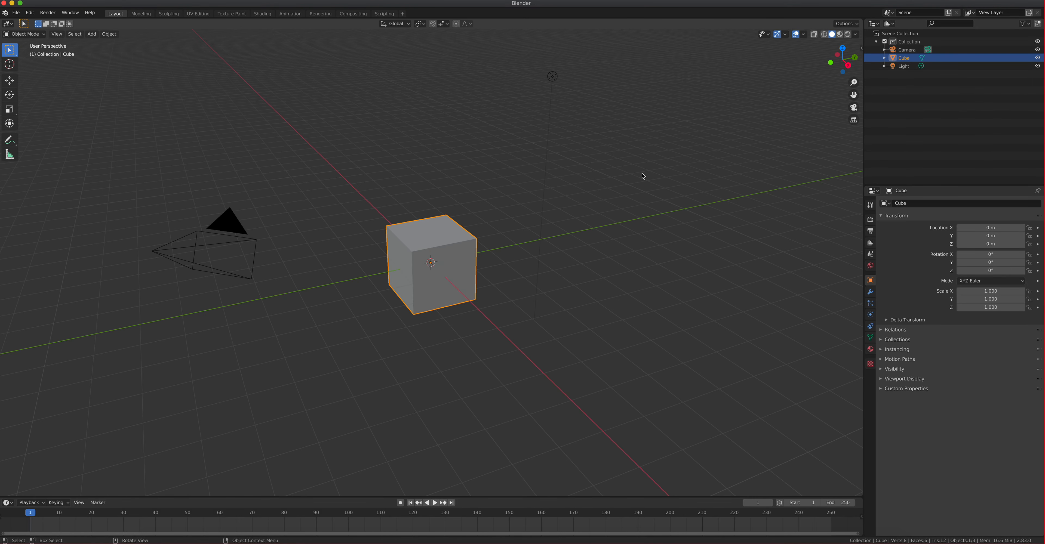
- Set the viewport to top view and enable the Screencast Keys display
{"action": "key", "text": "KP_7"}
{"action": "key", "text": "n"}
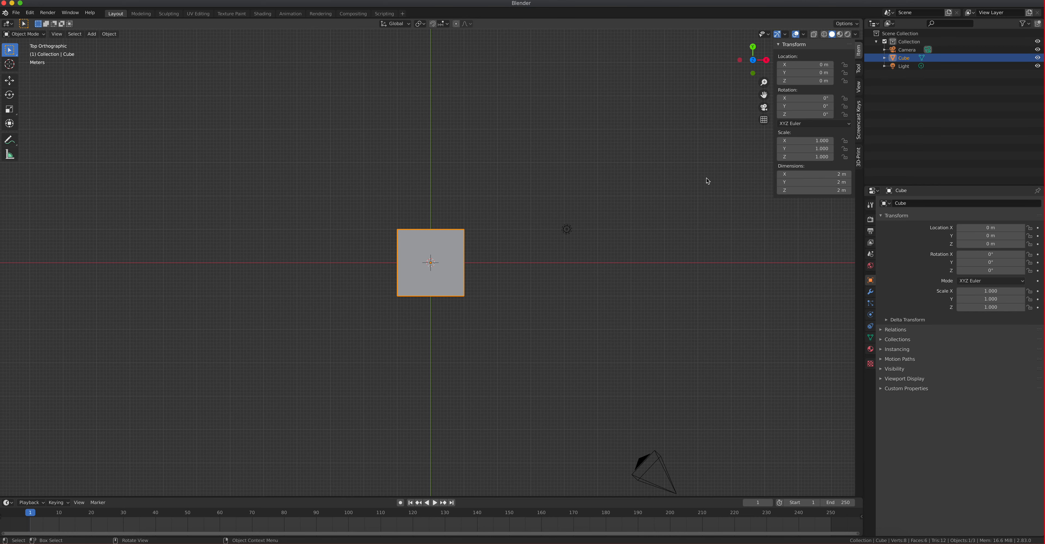
{"action": "left_click", "coordinate": [858, 118]}
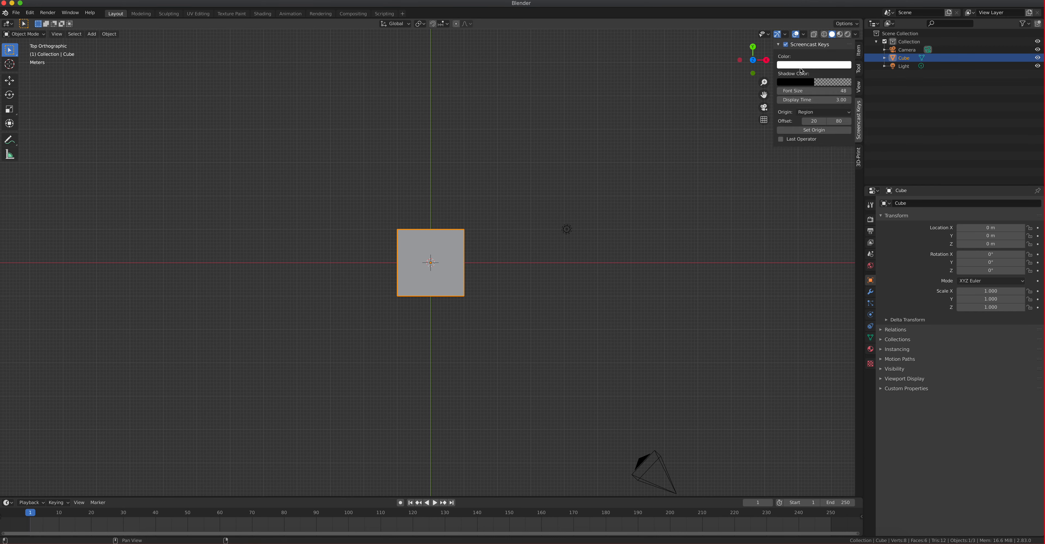
{"action": "key", "text": "n"}
- Delete the default cube and add a Path curve at the origin in its place
{"action": "left_click", "coordinate": [471, 266]}
{"action": "left_click", "coordinate": [465, 268]}
{"action": "key", "text": "Delete"}
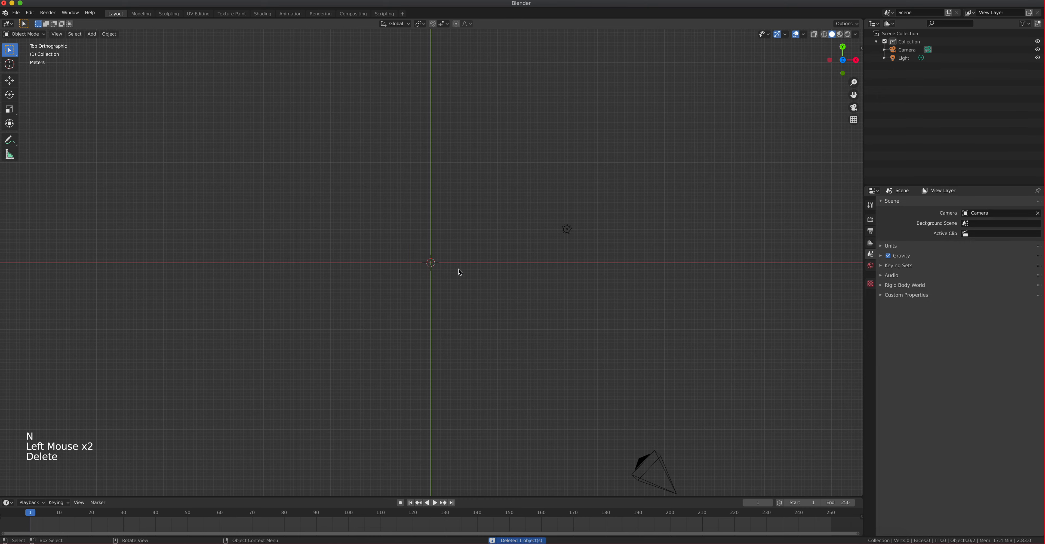
{"action": "key", "text": "shift+a"}
{"action": "mouse_move", "coordinate": [455, 271]}
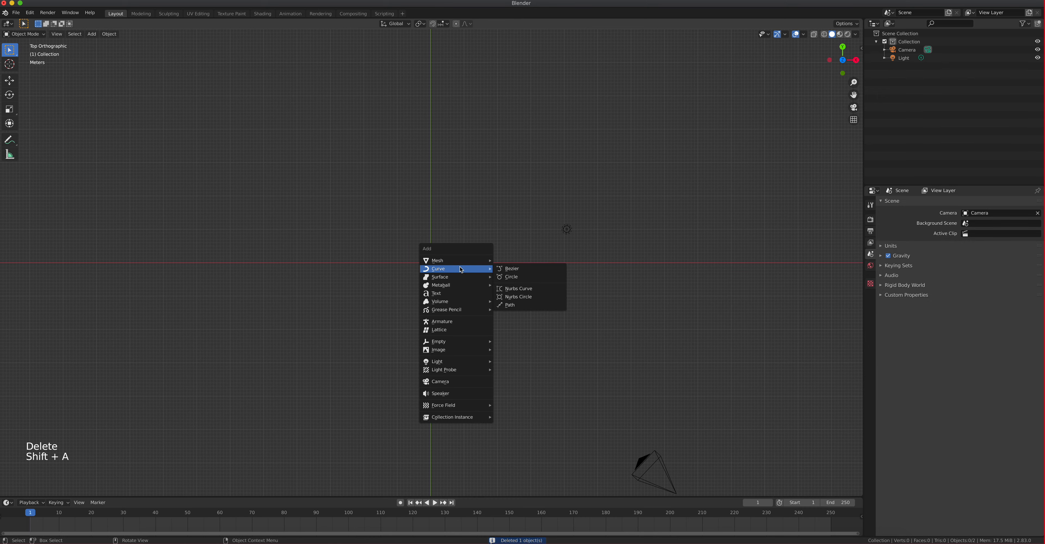
{"action": "left_click", "coordinate": [526, 306]}
{"action": "scroll", "coordinate": [441, 265], "scroll_direction": "up", "scroll_amount": 3}
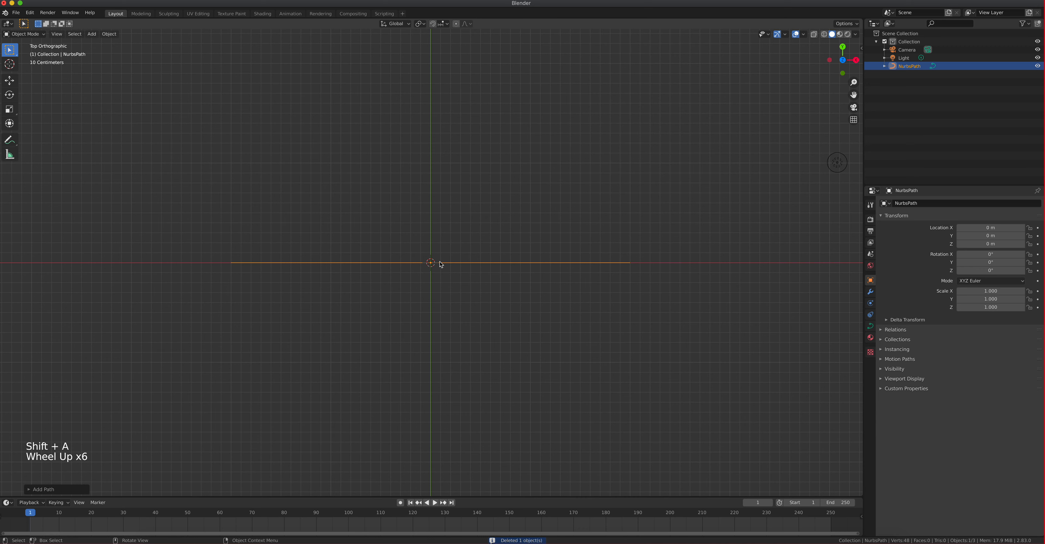
- Hide the curve normals in edit mode and move the path's middle control point toward +Y to form a peak
{"action": "key", "text": "Tab"}
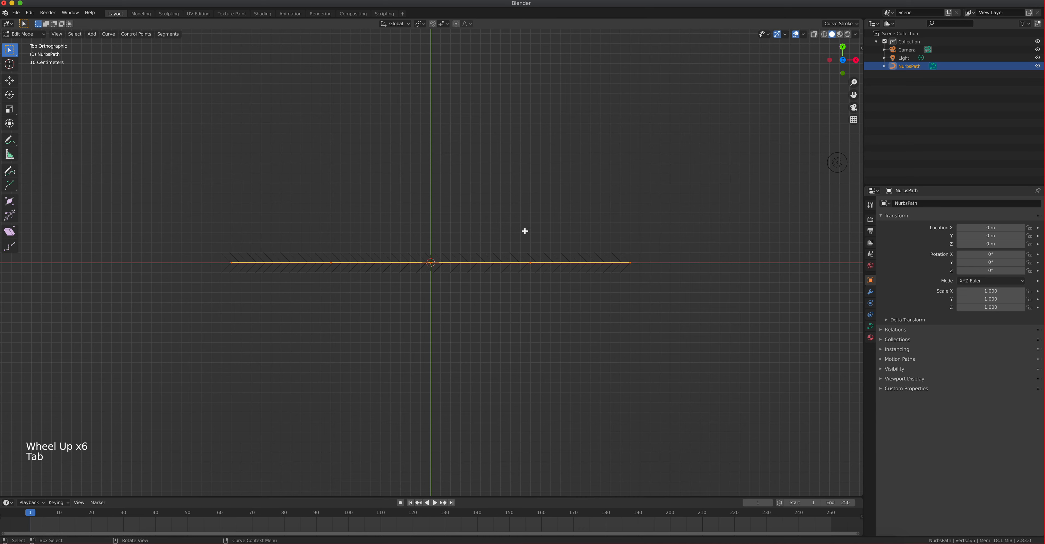
{"action": "left_click", "coordinate": [804, 34]}
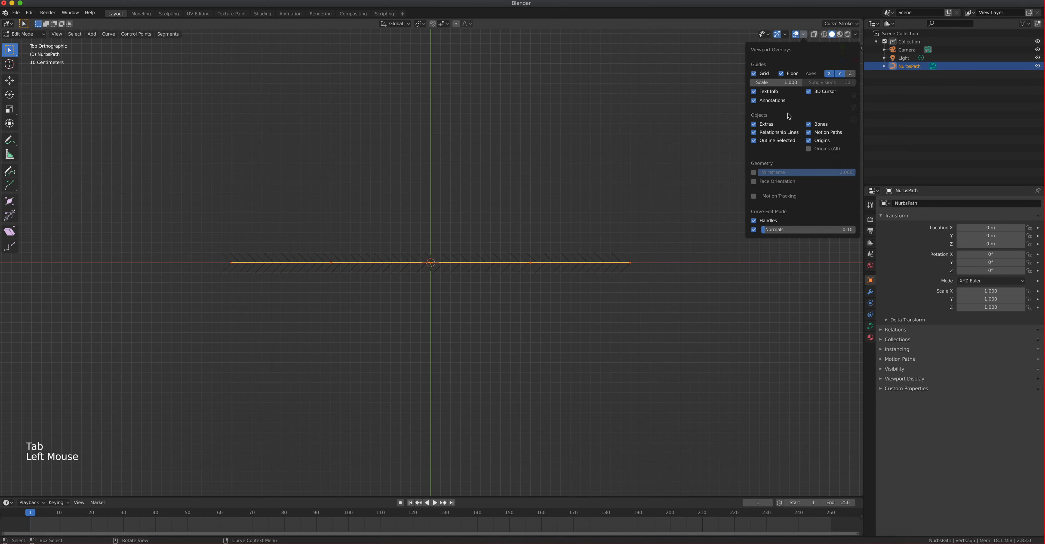
{"action": "left_click", "coordinate": [754, 230]}
{"action": "left_click", "coordinate": [432, 264]}
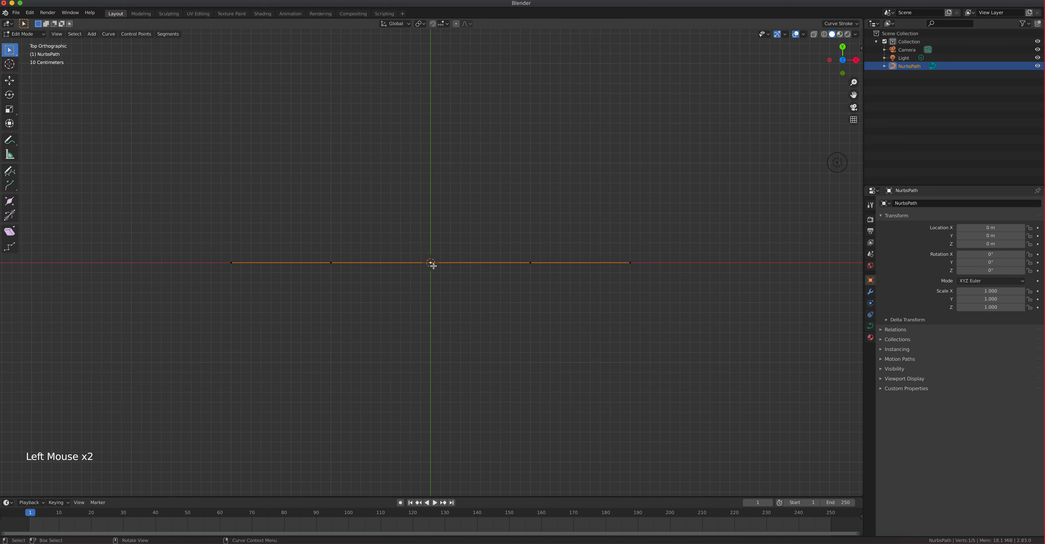
{"action": "key", "text": "g"}
{"action": "left_click", "coordinate": [465, 194]}
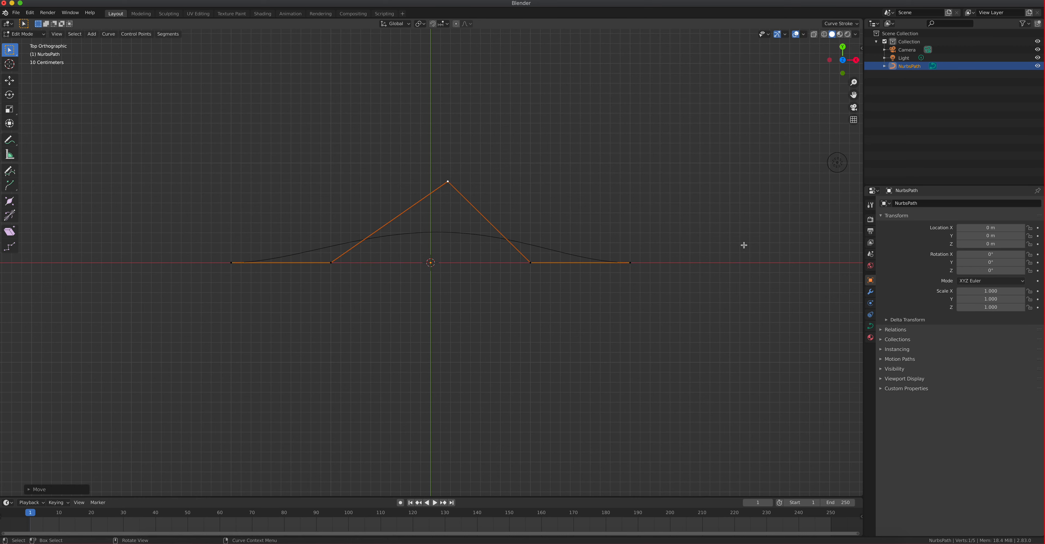
- Give the path tube thickness with a Bevel Depth of 0.18 m in the curve's geometry settings
{"action": "left_click", "coordinate": [870, 327]}
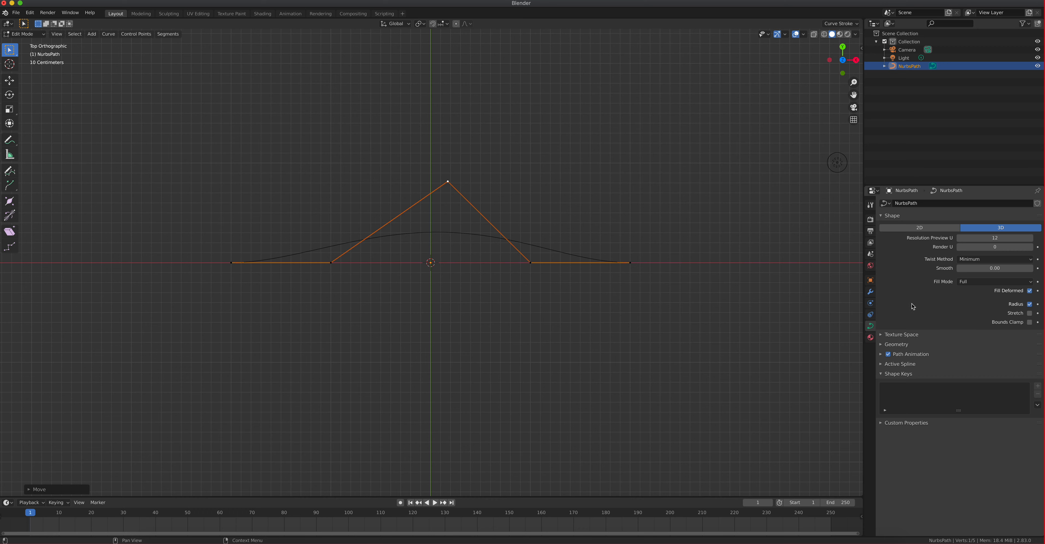
{"action": "left_click", "coordinate": [882, 345]}
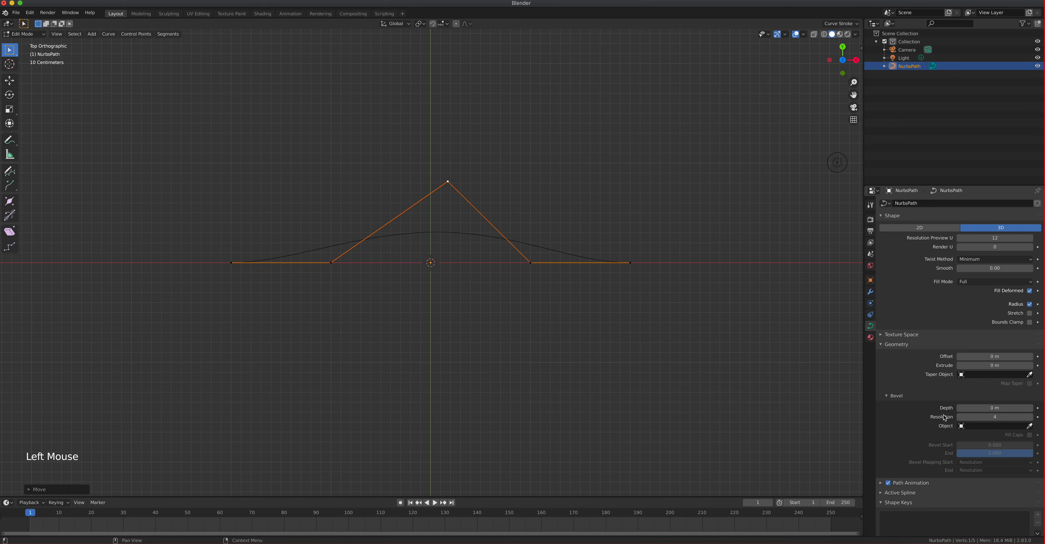
{"action": "middle_click_drag", "start_coordinate": [566, 326], "coordinate": [551, 284]}
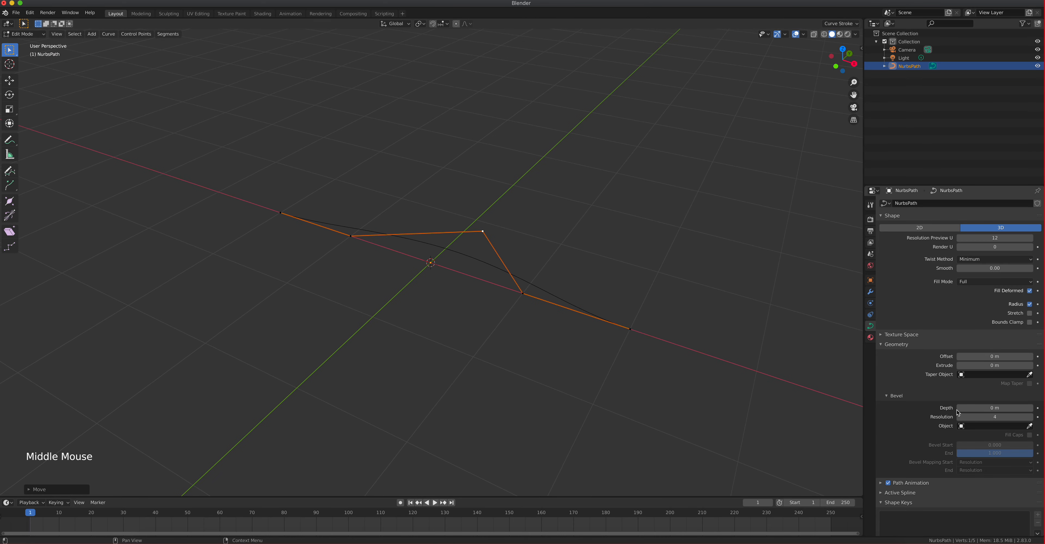
{"action": "left_click_drag", "start_coordinate": [982, 409], "coordinate": [1018, 410]}
{"action": "middle_click_drag", "start_coordinate": [670, 300], "coordinate": [644, 282]}
{"action": "middle_click_drag", "start_coordinate": [544, 289], "coordinate": [513, 327]}
{"action": "scroll", "coordinate": [562, 281], "scroll_direction": "up", "scroll_amount": 3}
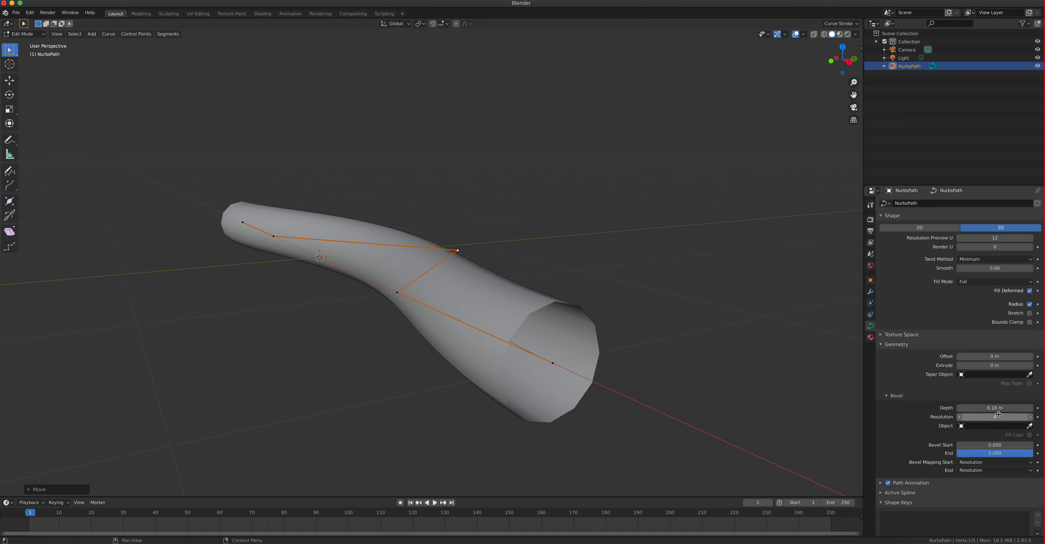
- Try coarser and finer Bevel Resolution values up to 20 on the tube and restore the resolution to 4
{"action": "left_click", "coordinate": [959, 419]}
{"action": "left_click", "coordinate": [958, 418]}
{"action": "left_click", "coordinate": [959, 418]}
{"action": "left_click", "coordinate": [958, 418]}
{"action": "middle_click_drag", "start_coordinate": [670, 383], "coordinate": [371, 316]}
{"action": "middle_click_drag", "start_coordinate": [531, 309], "coordinate": [669, 320]}
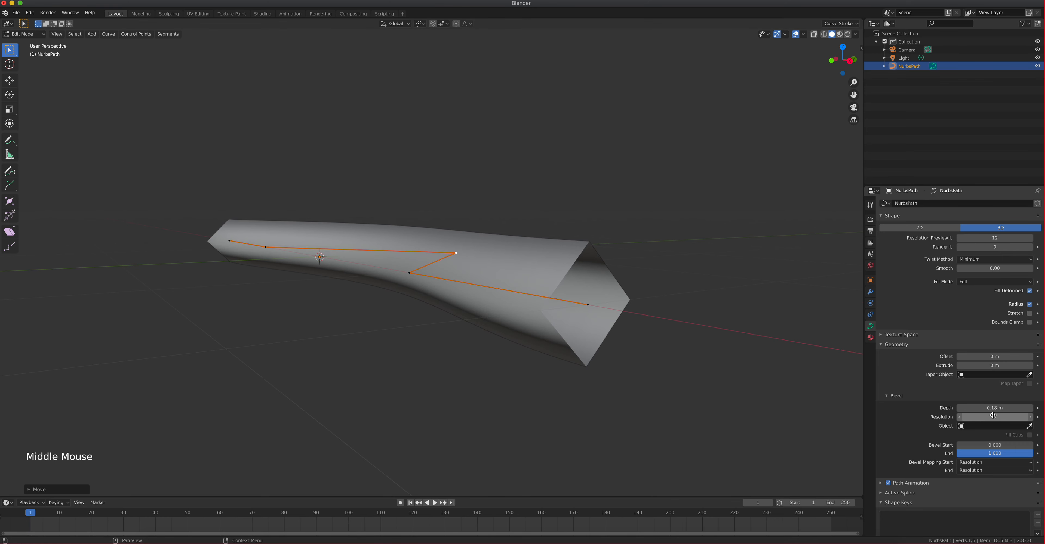
{"action": "left_click_drag", "start_coordinate": [993, 415], "coordinate": [1027, 415]}
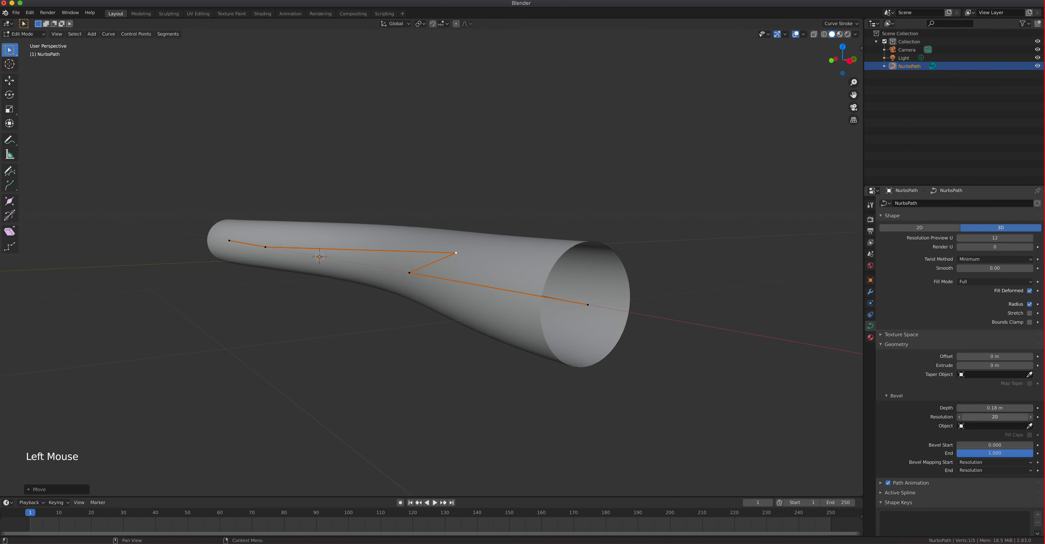
{"action": "left_click", "coordinate": [979, 417]}
{"action": "key", "text": "Return"}
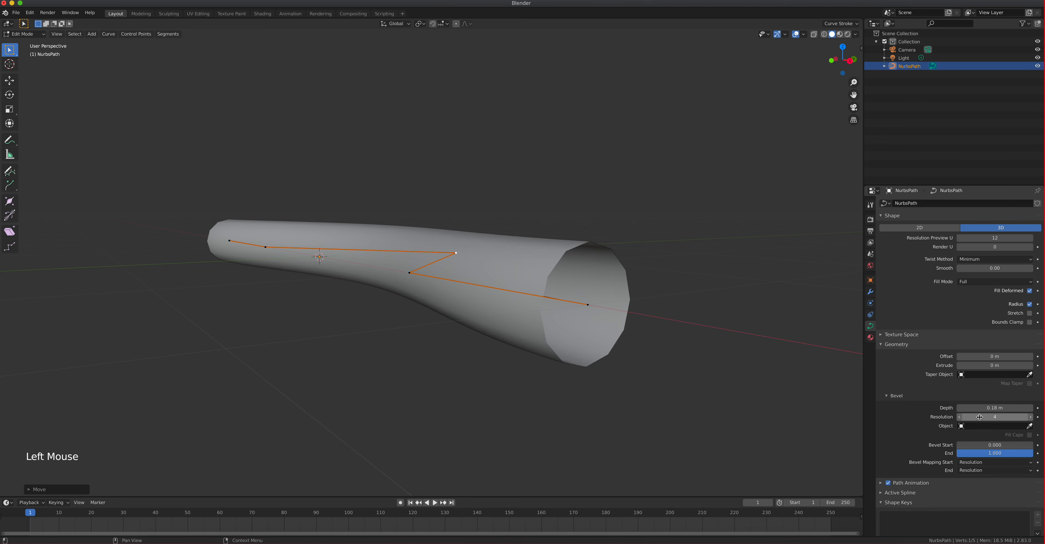
- Move the path's +X end control point outward and toward −Y in top view
{"action": "middle_click_drag", "start_coordinate": [415, 232], "coordinate": [464, 290]}
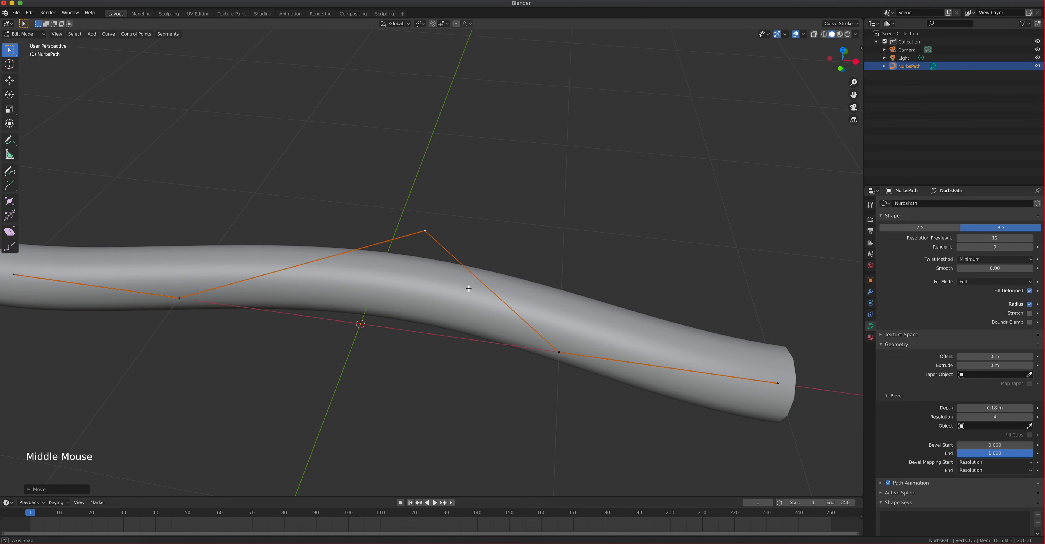
{"action": "key", "text": "KP_7"}
{"action": "scroll", "coordinate": [451, 284], "scroll_direction": "down", "scroll_amount": 8}
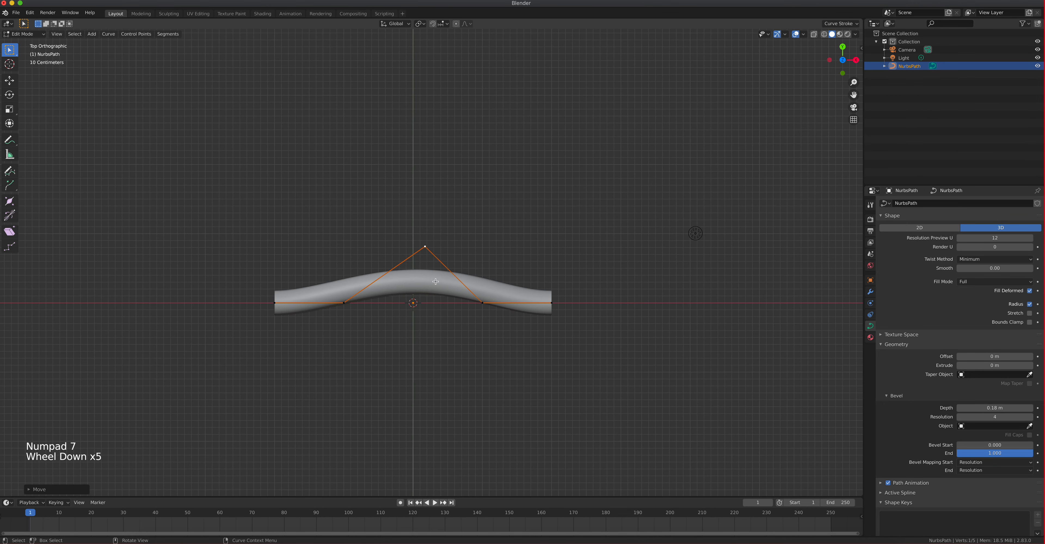
{"action": "left_click", "coordinate": [499, 285]}
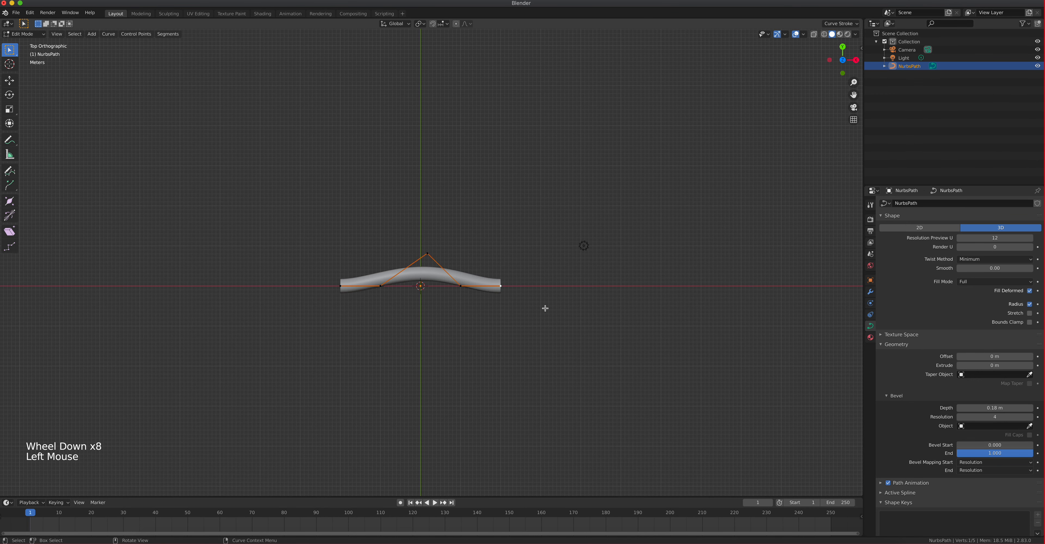
{"action": "key", "text": "g"}
{"action": "left_click", "coordinate": [563, 348]}
- Extrude the path's end point repeatedly into a wide loop that crosses the tube and continues outward toward +X
{"action": "key", "text": "e"}
{"action": "left_click", "coordinate": [520, 407]}
{"action": "key", "text": "e"}
{"action": "left_click", "coordinate": [442, 456]}
{"action": "key", "text": "e"}
{"action": "key", "text": "e"}
{"action": "left_click", "coordinate": [290, 390]}
{"action": "key", "text": "e"}
{"action": "left_click", "coordinate": [338, 338]}
{"action": "key", "text": "e"}
{"action": "left_click", "coordinate": [479, 311]}
{"action": "key", "text": "e"}
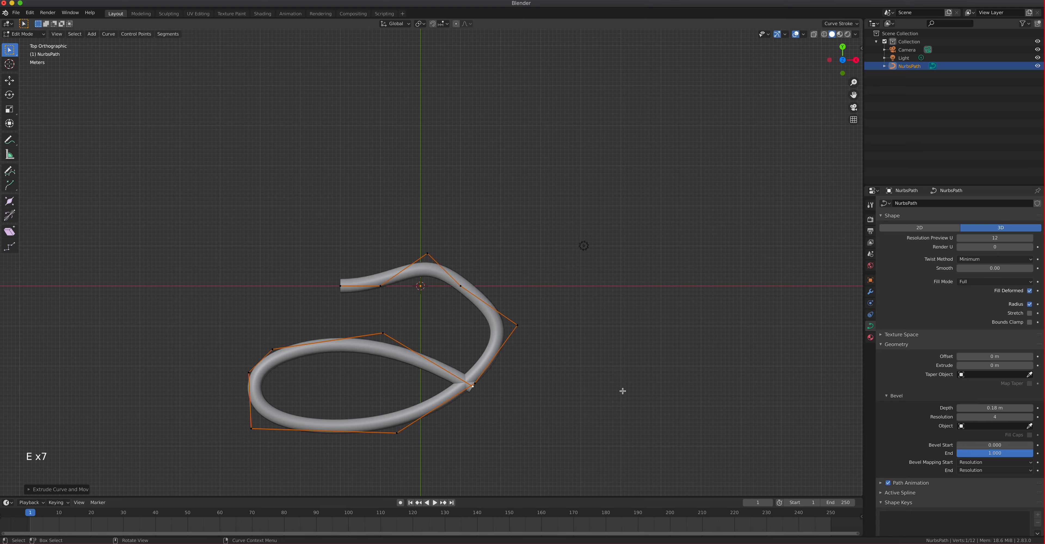
{"action": "key", "text": "e"}
{"action": "left_click", "coordinate": [618, 429]}
- Raise the control point at the tube's self-crossing by about 0.49 m so one strand passes over the other
{"action": "middle_click_drag", "start_coordinate": [536, 405], "coordinate": [553, 319]}
{"action": "scroll", "coordinate": [530, 307], "scroll_direction": "up", "scroll_amount": 3}
{"action": "left_click", "coordinate": [553, 319]}
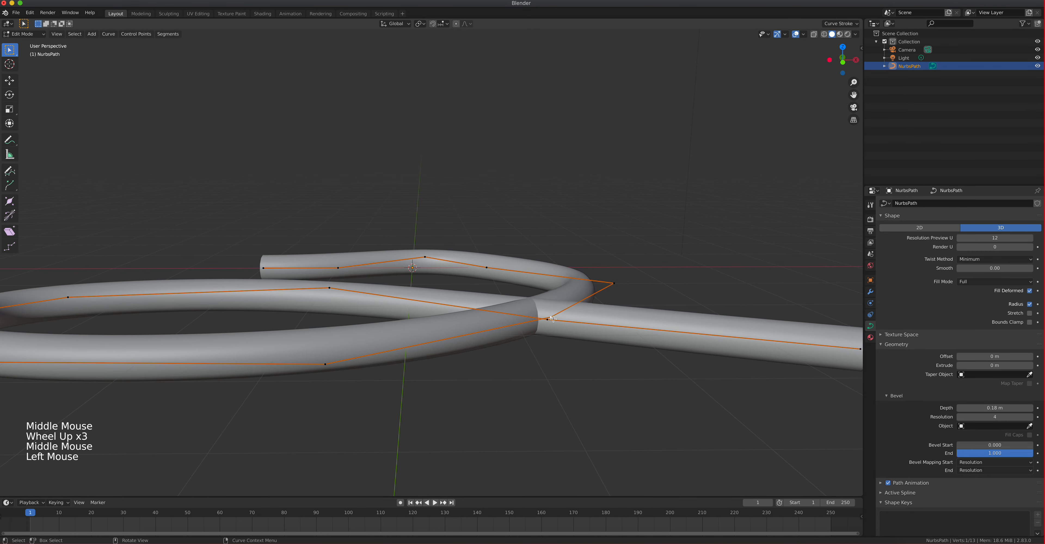
{"action": "key", "text": "g"}
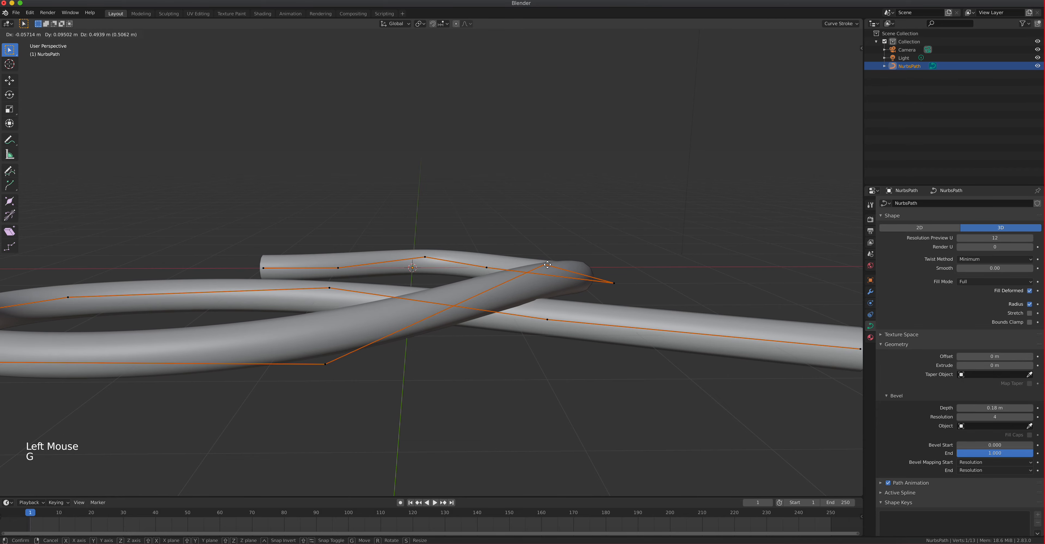
{"action": "left_click", "coordinate": [548, 264]}
- Show the control point transform values and taper the tube's −X end to a point by reducing its radius, adjusting the neighboring point's radius
{"action": "scroll", "coordinate": [547, 265], "scroll_direction": "down", "scroll_amount": 5}
{"action": "middle_click_drag", "start_coordinate": [447, 279], "coordinate": [434, 286]}
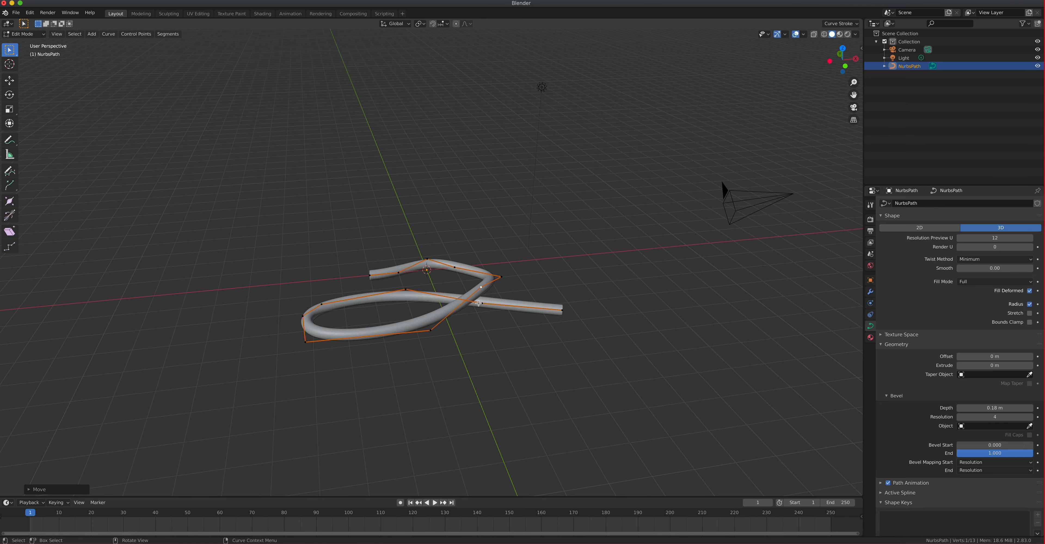
{"action": "scroll", "coordinate": [478, 304], "scroll_direction": "up", "scroll_amount": 3}
{"action": "middle_click_drag", "start_coordinate": [483, 303], "coordinate": [476, 243], "text": "shift"}
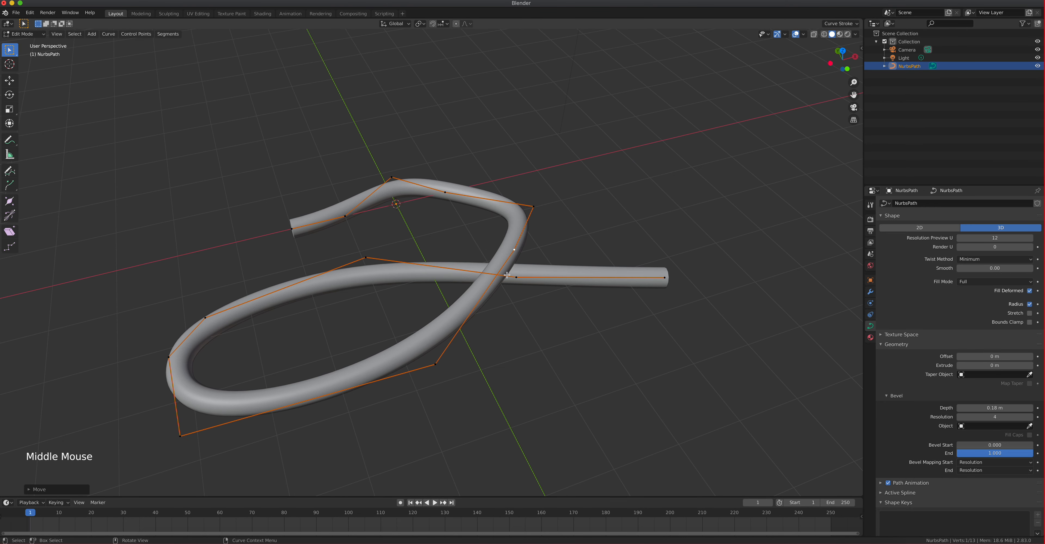
{"action": "key", "text": "n"}
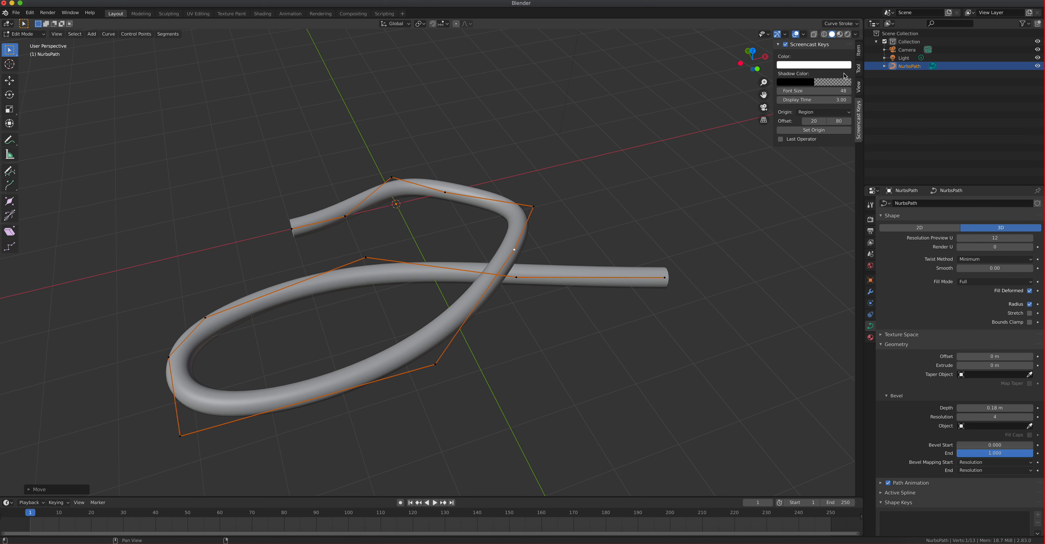
{"action": "left_click", "coordinate": [858, 50]}
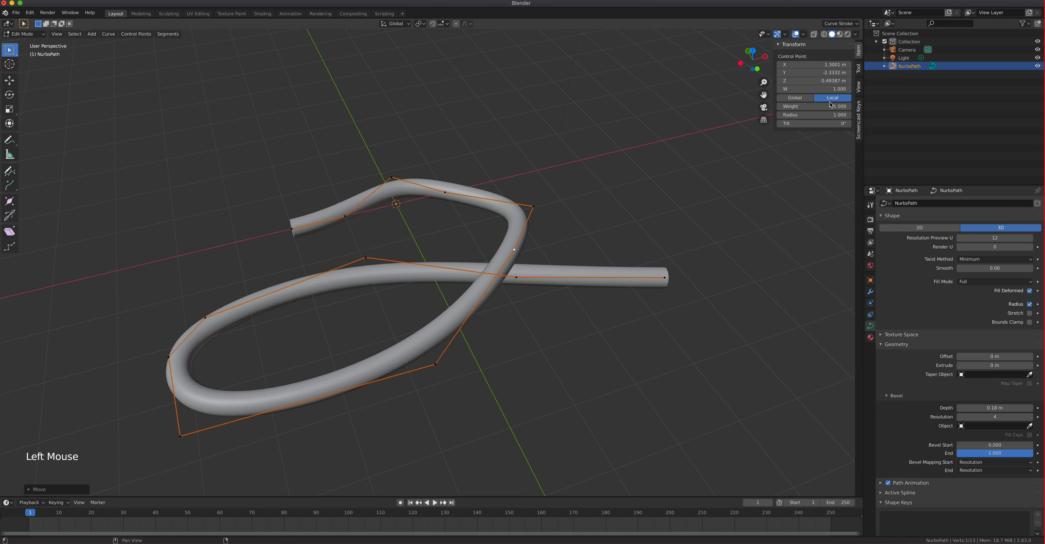
{"action": "mouse_move", "coordinate": [812, 115]}
{"action": "left_mouse_down"}
{"action": "mouse_move", "coordinate": [836, 115]}
{"action": "mouse_move", "coordinate": [817, 115]}
{"action": "left_mouse_up"}
{"action": "left_click", "coordinate": [293, 229]}
{"action": "mouse_move", "coordinate": [827, 115]}
{"action": "left_mouse_down"}
{"action": "mouse_move", "coordinate": [781, 115]}
{"action": "mouse_move", "coordinate": [829, 115]}
{"action": "left_mouse_up"}
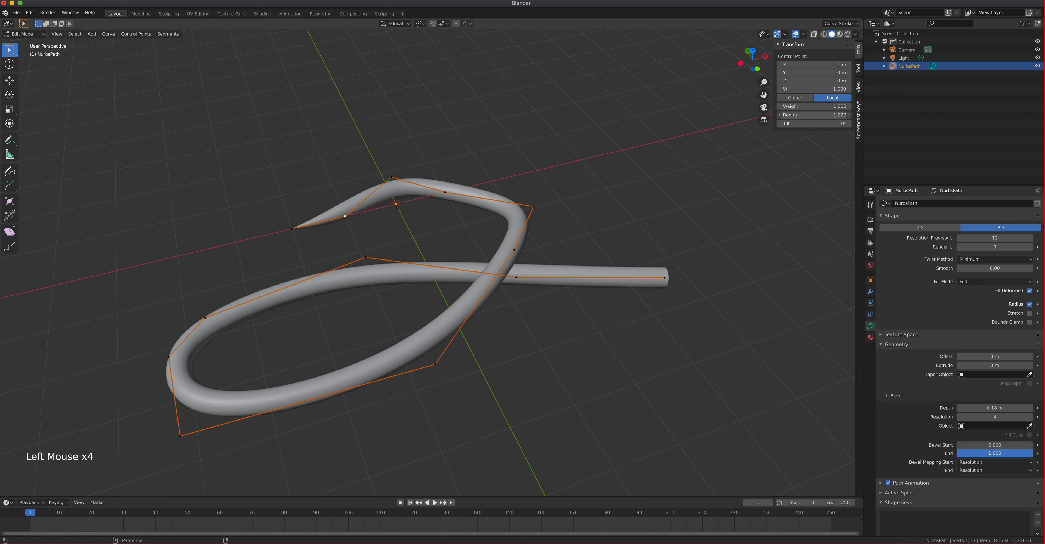
- Set the radius of the tube's +X end control point to 0 and widen the loop's inner point nearest the origin to radius 4.4
{"action": "left_click", "coordinate": [389, 181]}
{"action": "left_click_drag", "start_coordinate": [813, 116], "coordinate": [786, 115]}
{"action": "middle_click_drag", "start_coordinate": [714, 164], "coordinate": [644, 247]}
{"action": "key", "text": "KP_7"}
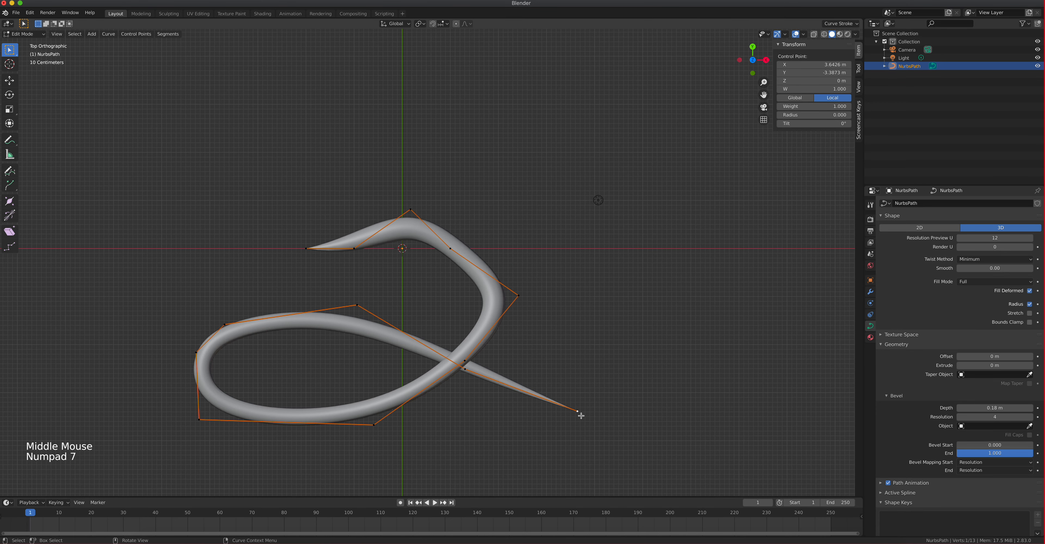
{"action": "left_click", "coordinate": [358, 307]}
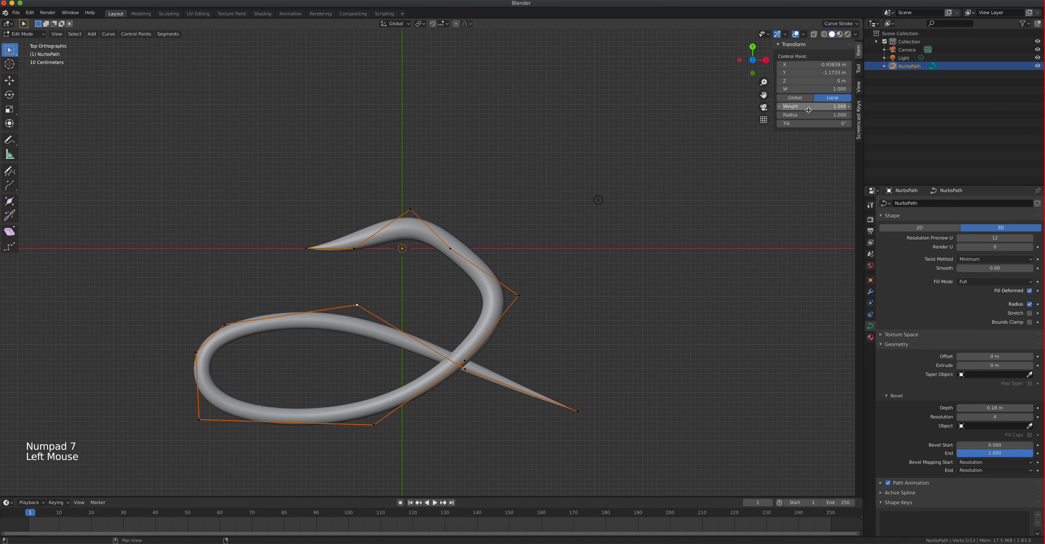
{"action": "left_click_drag", "start_coordinate": [802, 115], "coordinate": [831, 115]}
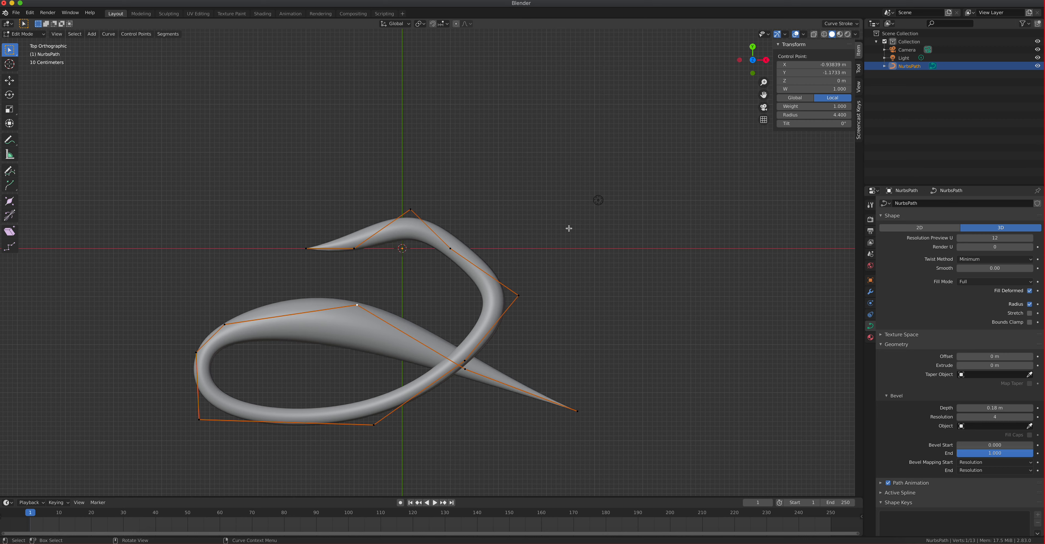
- Lower the curve's Resolution Preview U to 2
{"action": "left_click", "coordinate": [959, 238]}
{"action": "left_click", "coordinate": [959, 238]}
{"action": "left_click", "coordinate": [959, 238]}
{"action": "left_click", "coordinate": [960, 239]}
{"action": "left_click", "coordinate": [959, 238]}
{"action": "left_click", "coordinate": [959, 239]}
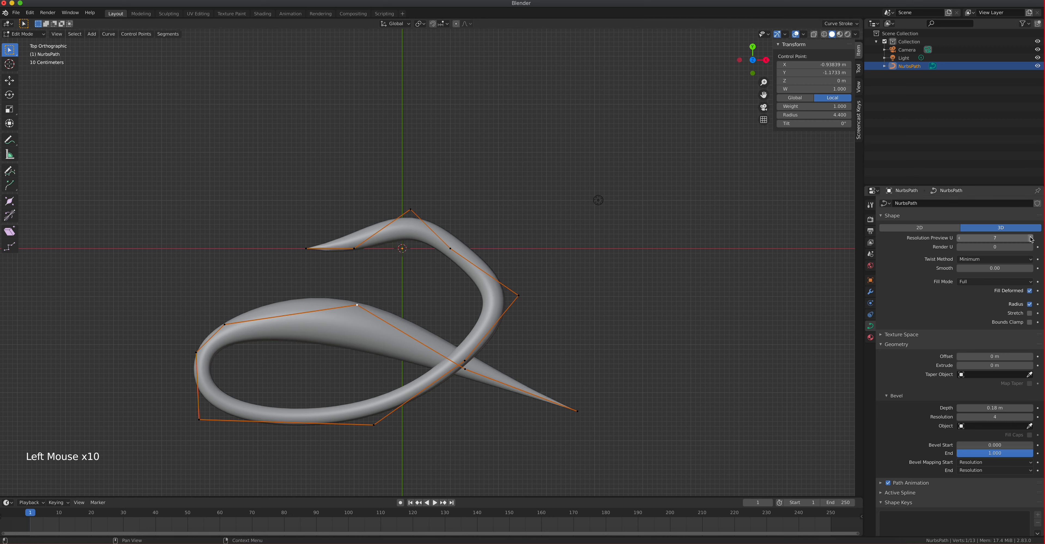
{"action": "left_click", "coordinate": [959, 239]}
{"action": "left_click", "coordinate": [960, 238]}
{"action": "left_click", "coordinate": [960, 238]}
{"action": "left_click", "coordinate": [960, 239]}
{"action": "left_click", "coordinate": [959, 238]}
{"action": "left_click", "coordinate": [959, 238]}
{"action": "left_click", "coordinate": [960, 238]}
{"action": "left_click", "coordinate": [960, 238]}
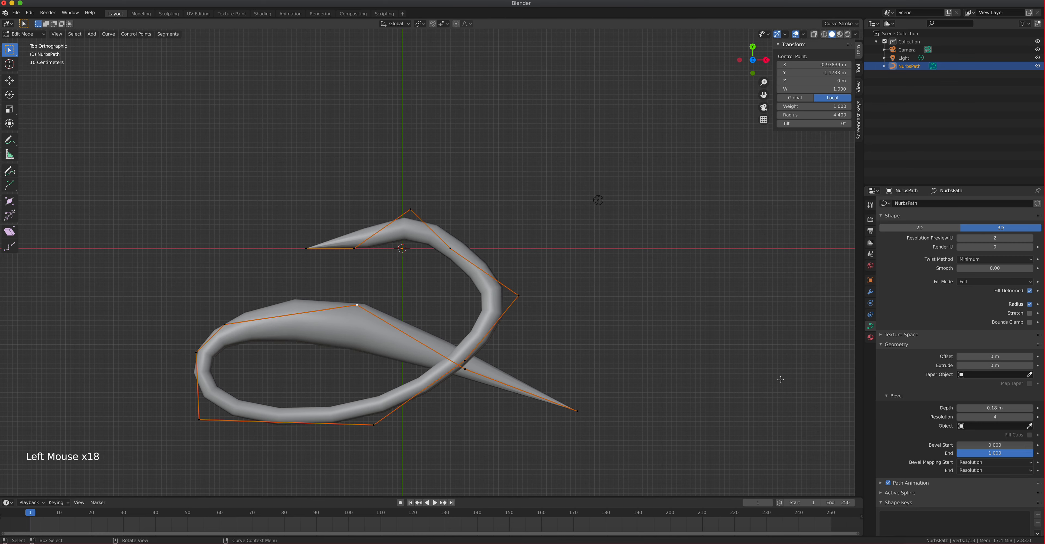
- Convert the NURBS path to a mesh in Object Mode and add a level 2 Subdivision Surface
{"action": "middle_click_drag", "start_coordinate": [751, 396], "coordinate": [536, 320]}
{"action": "key", "text": "Tab"}
{"action": "right_click", "coordinate": [492, 302]}
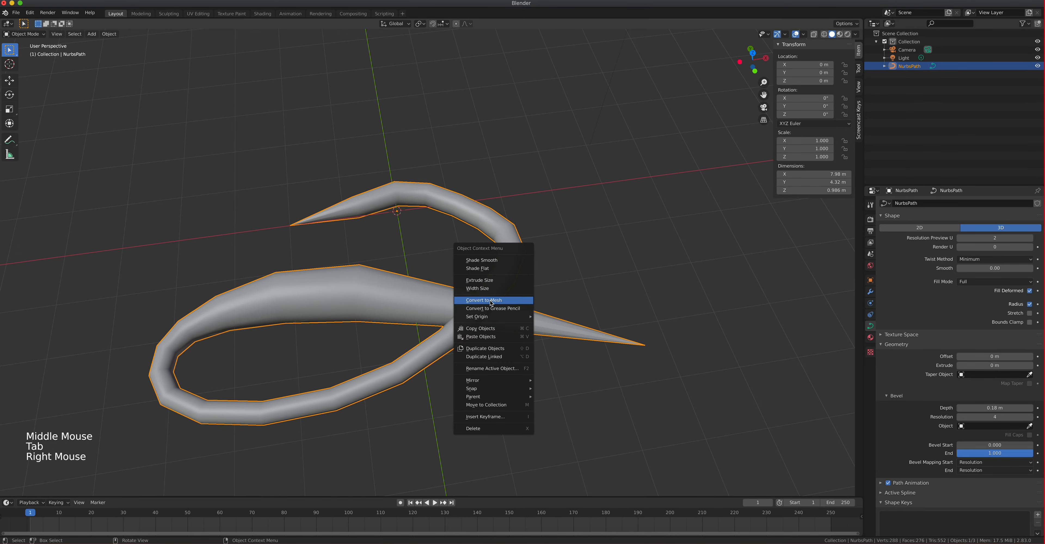
{"action": "left_click", "coordinate": [491, 303]}
{"action": "key", "text": "Tab"}
{"action": "key", "text": "Tab"}
{"action": "key", "text": "ctrl+2"}
{"action": "middle_click_drag", "start_coordinate": [560, 308], "coordinate": [514, 299]}
- Add an edge loop around the tapering section, slid close to the thick end's existing ring
{"action": "key", "text": "Tab"}
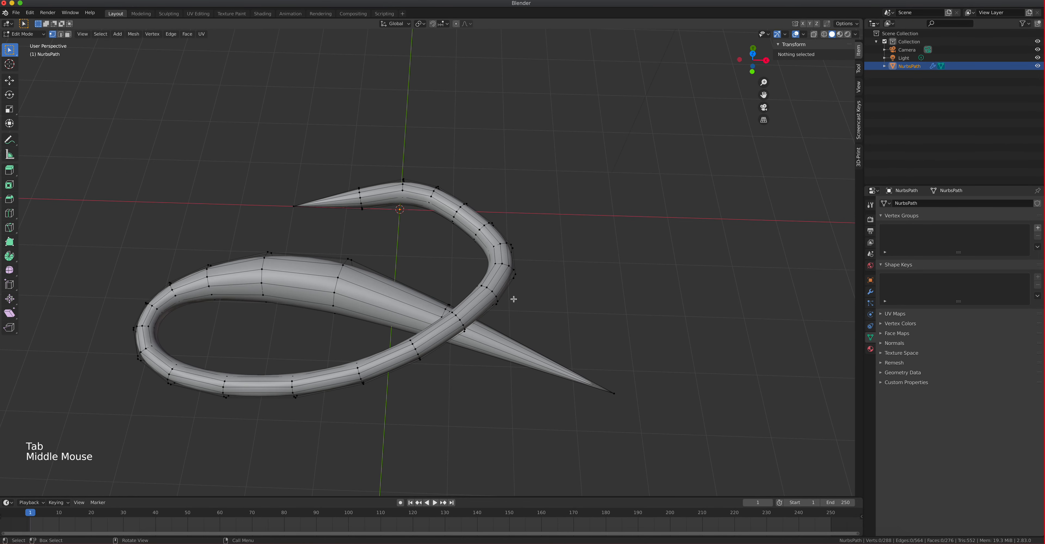
{"action": "scroll", "coordinate": [308, 270], "scroll_direction": "up", "scroll_amount": 1}
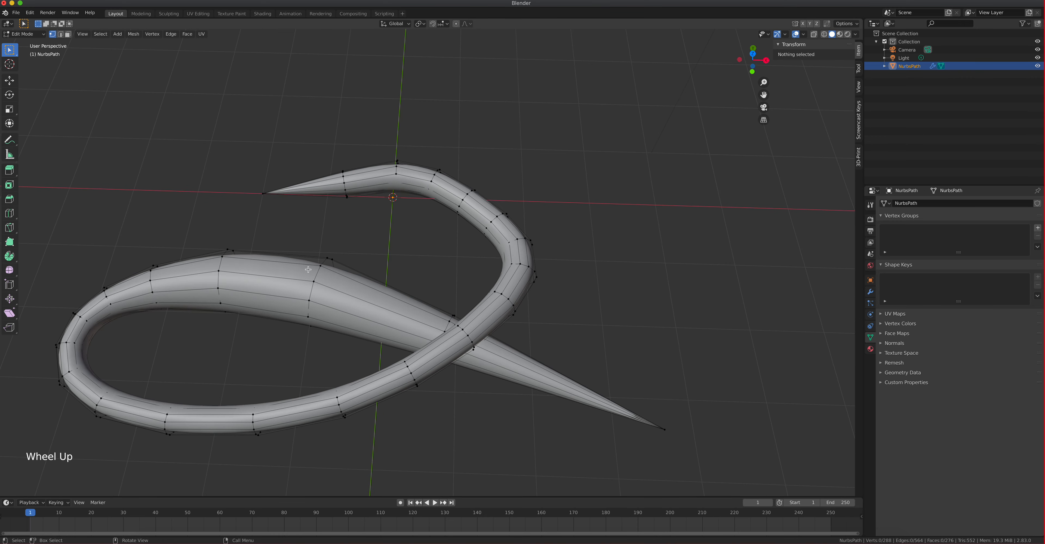
{"action": "key", "text": "ctrl+r"}
{"action": "left_click", "coordinate": [331, 291]}
{"action": "left_click", "coordinate": [278, 273]}
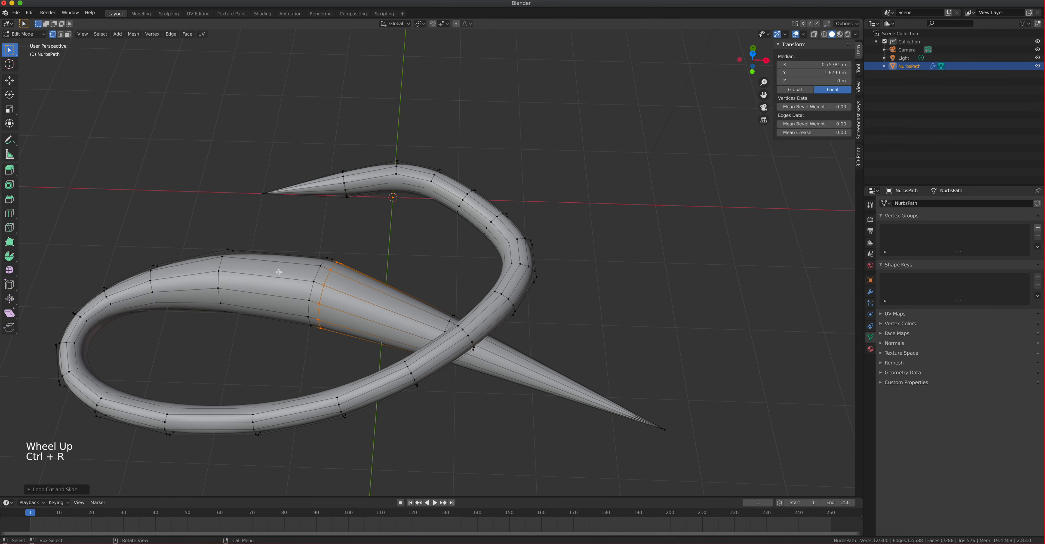
- Add another edge loop right against the previous one and scale it down to form a recessed shoulder
{"action": "scroll", "coordinate": [342, 291], "scroll_direction": "up", "scroll_amount": 1}
{"action": "middle_click_drag", "start_coordinate": [342, 291], "coordinate": [392, 253], "text": "shift"}
{"action": "scroll", "coordinate": [365, 279], "scroll_direction": "up", "scroll_amount": 2}
{"action": "key", "text": "ctrl+r"}
{"action": "left_click", "coordinate": [357, 239]}
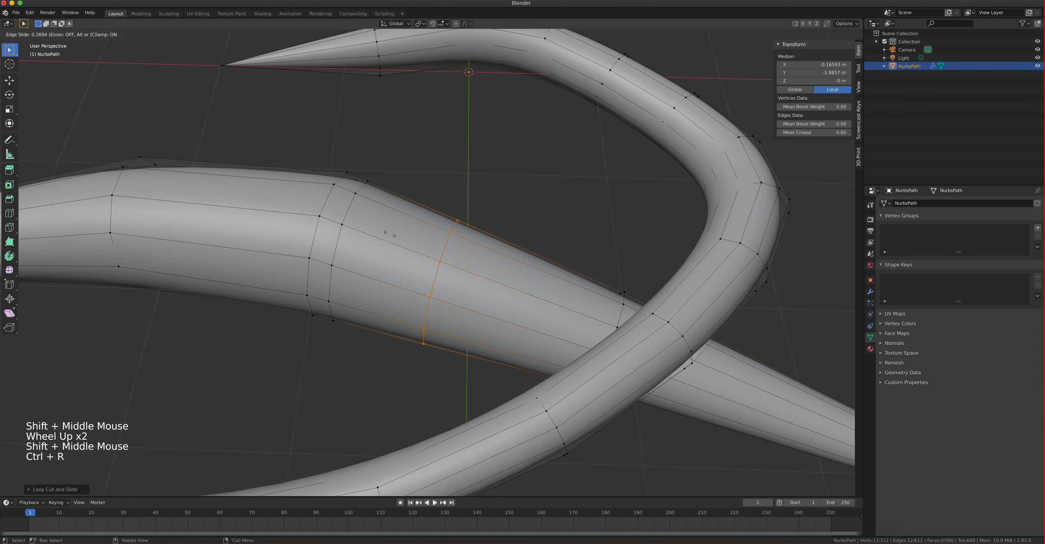
{"action": "left_click", "coordinate": [272, 208]}
{"action": "key", "text": "s"}
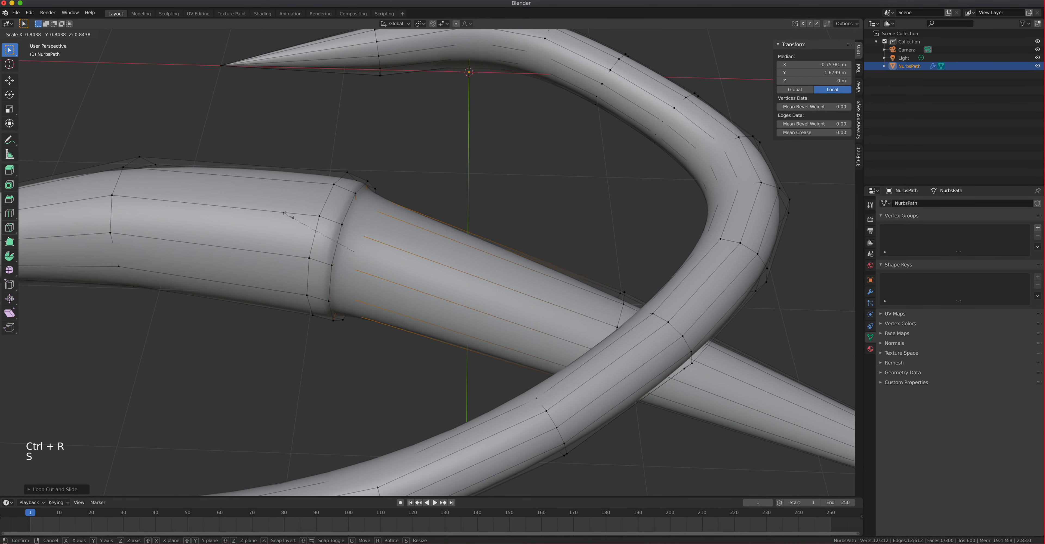
{"action": "left_click", "coordinate": [312, 228]}
- Add an edge loop on the narrowed section, slid close to the recessed ring
{"action": "key", "text": "ctrl"}
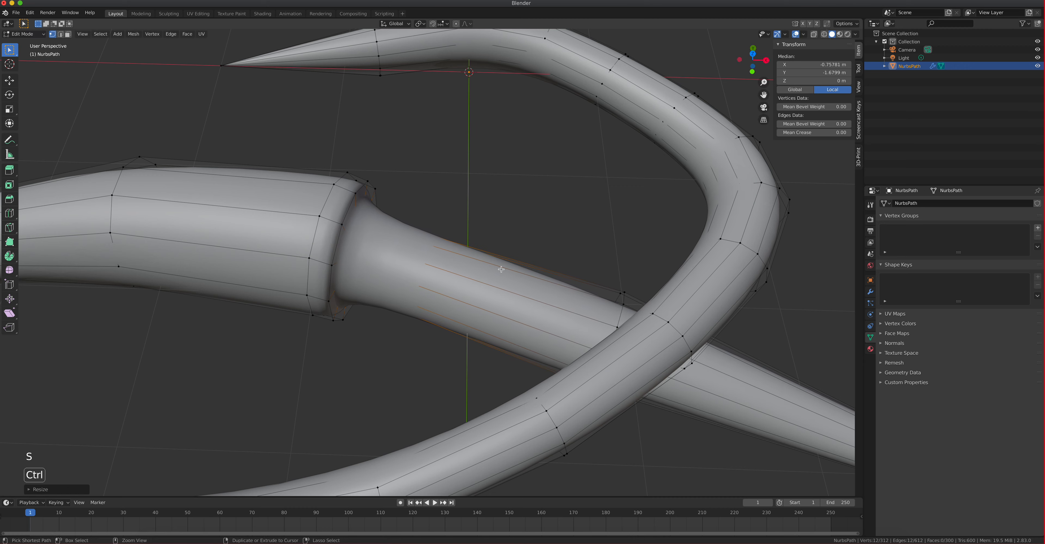
{"action": "key", "text": "ctrl+r"}
{"action": "left_click", "coordinate": [382, 243]}
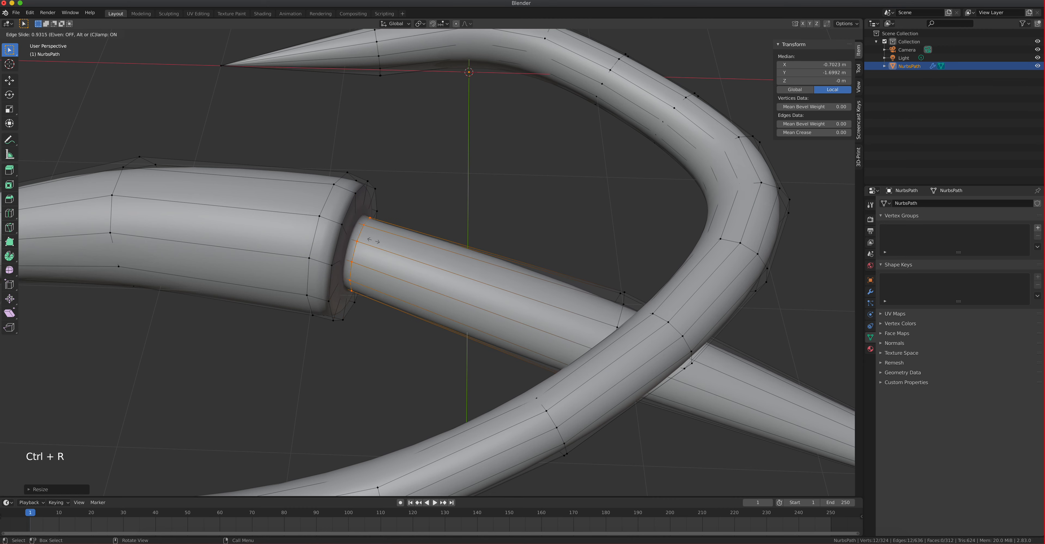
{"action": "left_click", "coordinate": [382, 243]}
- Add an edge loop just beyond the narrow neck, scale it up to form a second shoulder, and return to Object Mode
{"action": "key", "text": "ctrl"}
{"action": "key", "text": "ctrl+r"}
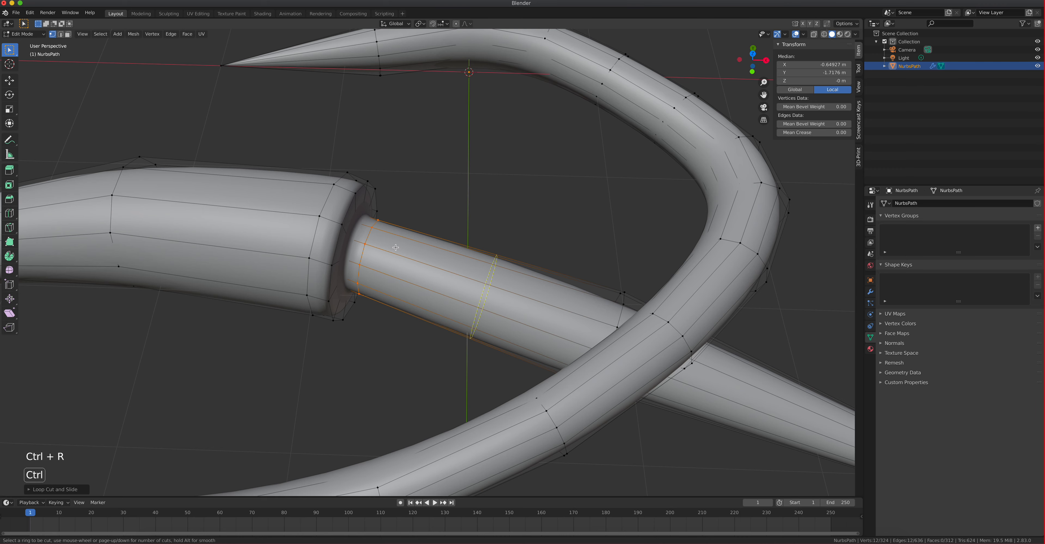
{"action": "left_click", "coordinate": [382, 244]}
{"action": "left_click", "coordinate": [189, 202]}
{"action": "key", "text": "s"}
{"action": "left_click", "coordinate": [96, 147]}
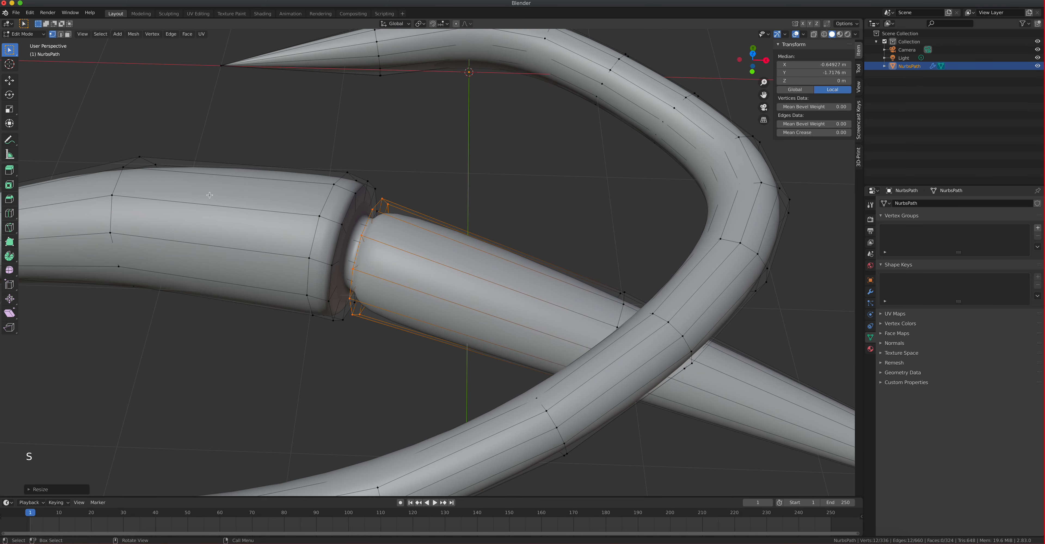
{"action": "key", "text": "Tab"}
{"action": "scroll", "coordinate": [292, 232], "scroll_direction": "down", "scroll_amount": 4}
{"action": "middle_click_drag", "start_coordinate": [304, 233], "coordinate": [345, 245]}
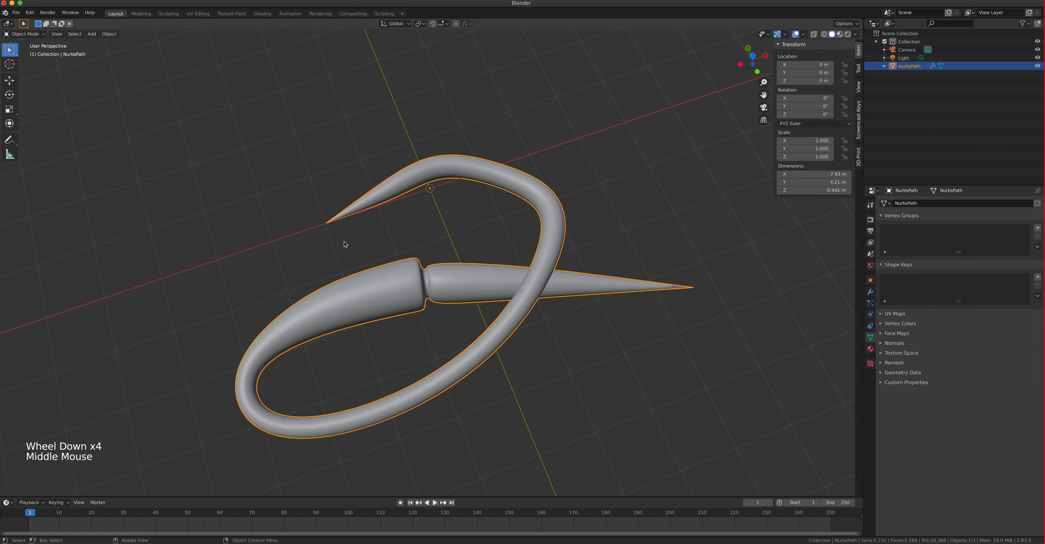